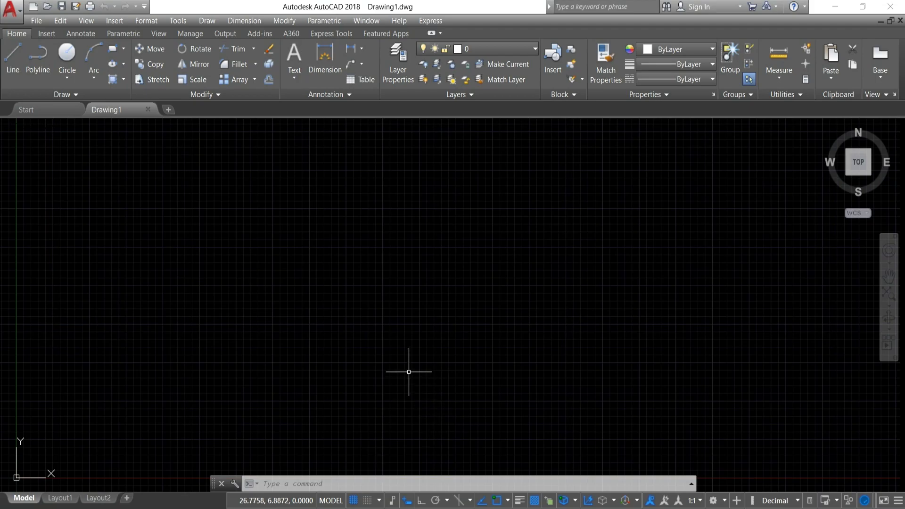
- In Drawing Units (UN), choose length precision 0.0 and insertion scale Millimeters
type("u")
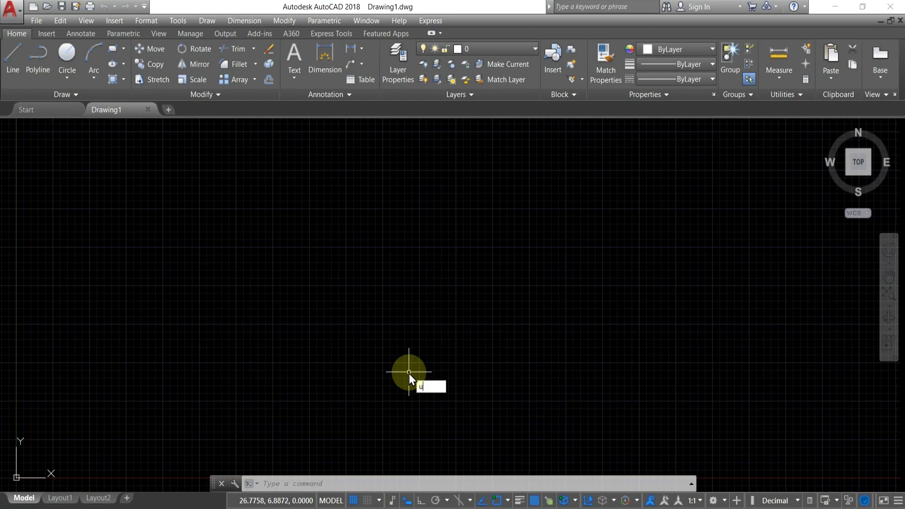
type("n")
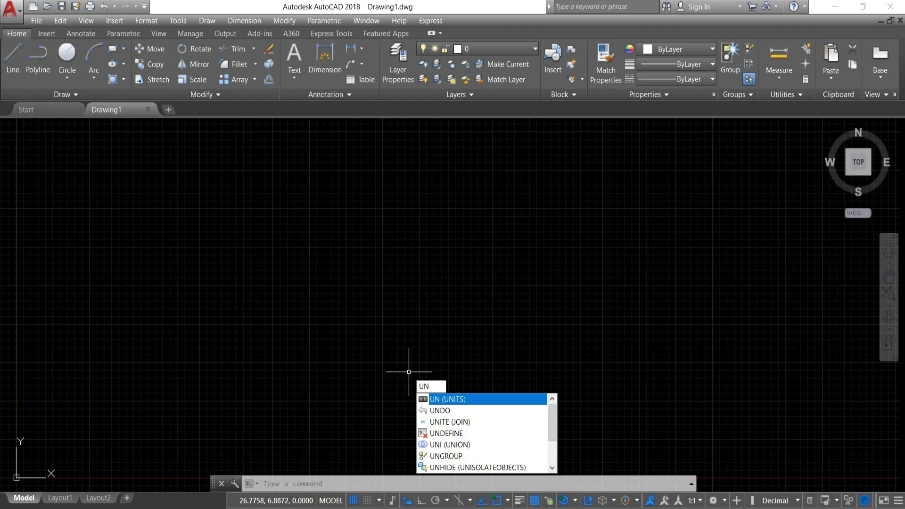
key("Return")
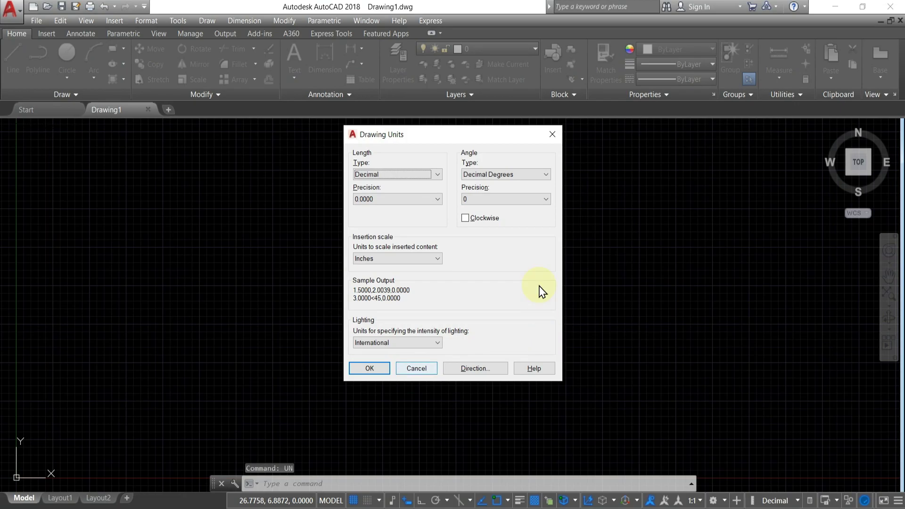
left_click(436, 198)
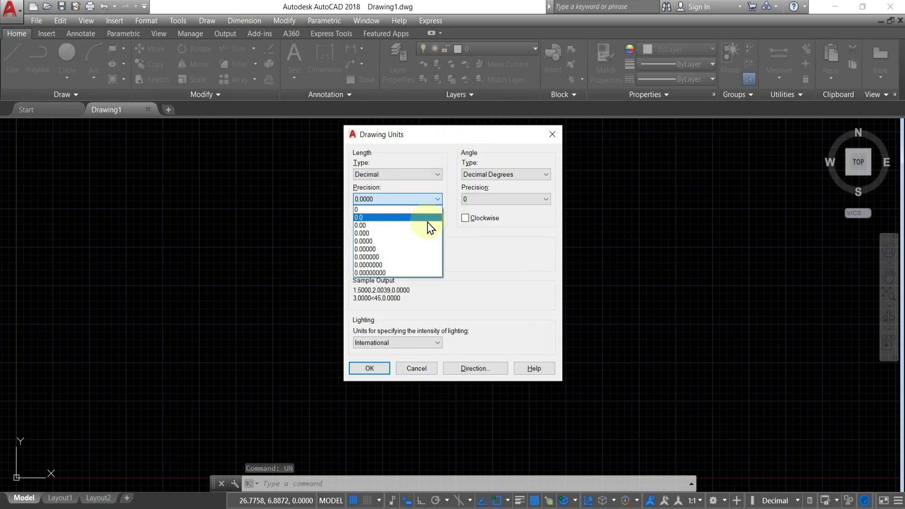
left_click(427, 218)
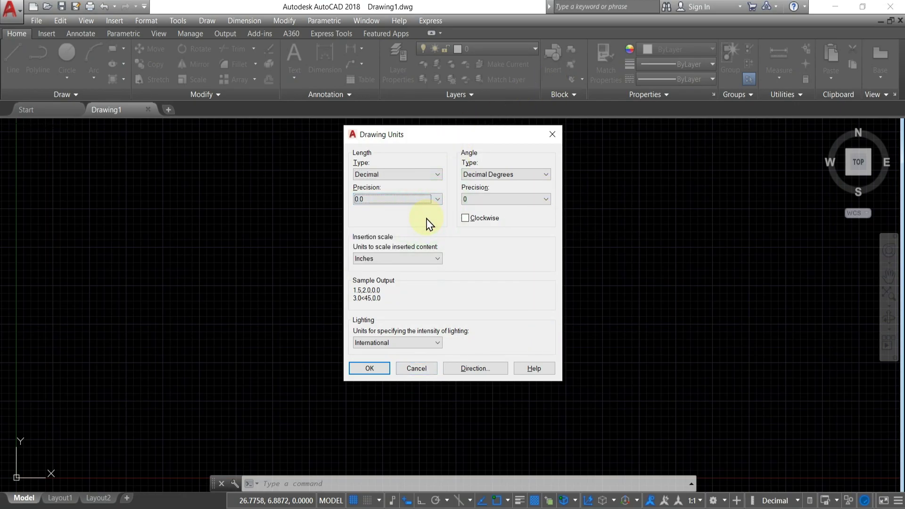
left_click(432, 260)
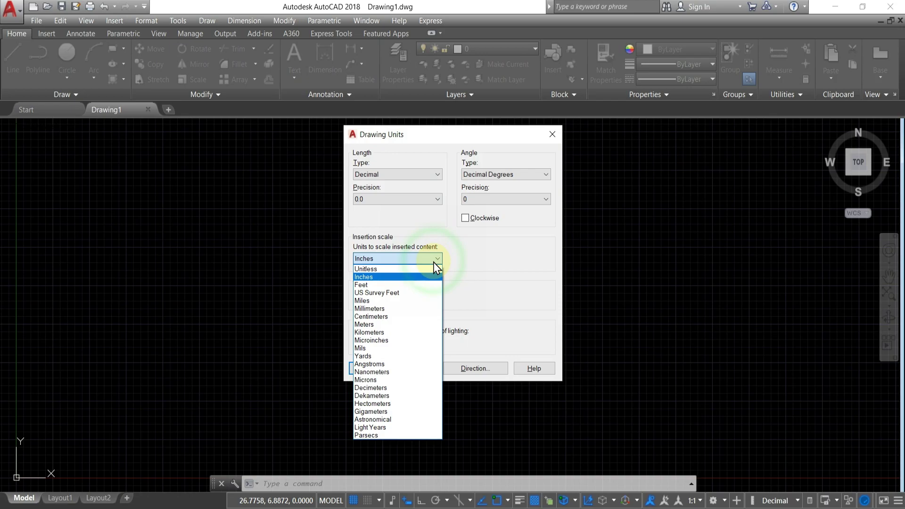
left_click(414, 310)
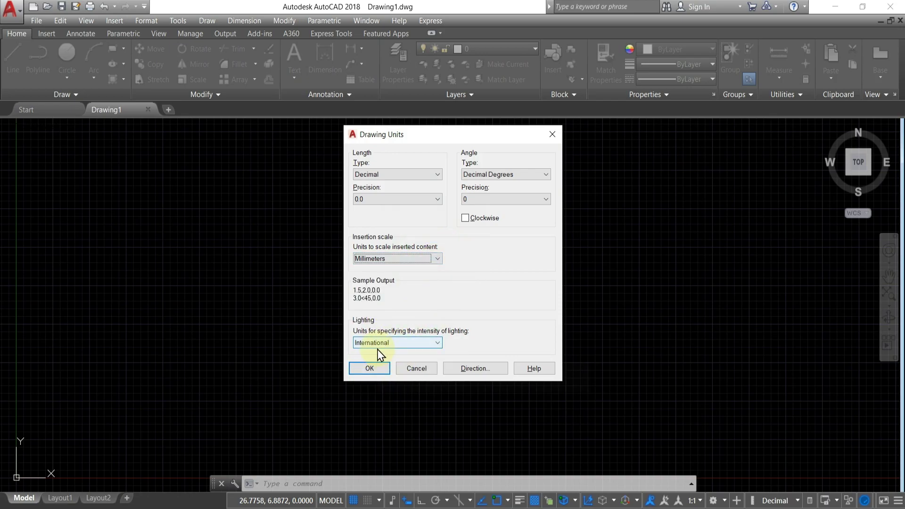
- Confirm the units, then set the LIMITS from 0,0 to 420,297
left_click(370, 368)
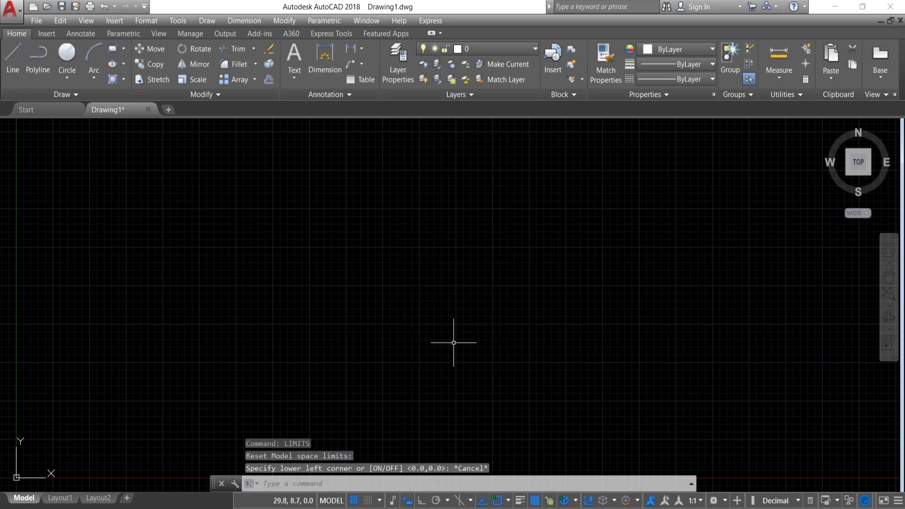
type("LIMITS")
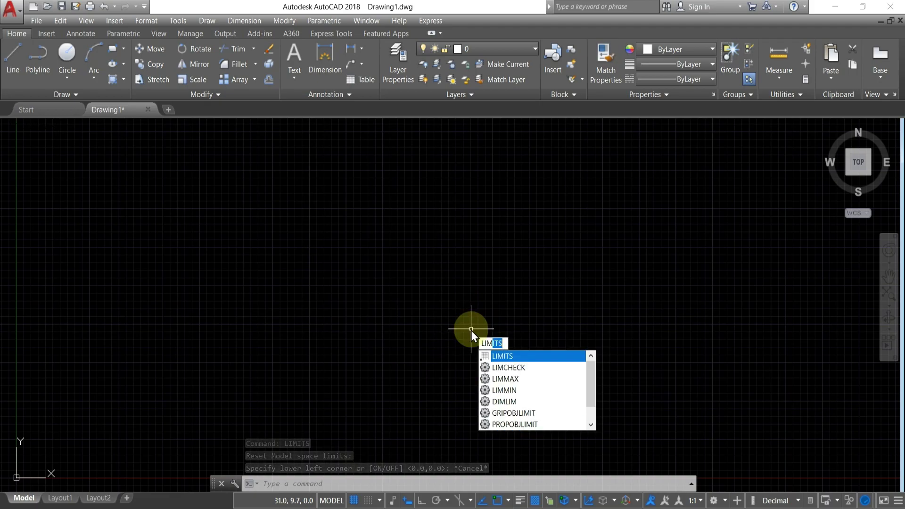
left_click(498, 359)
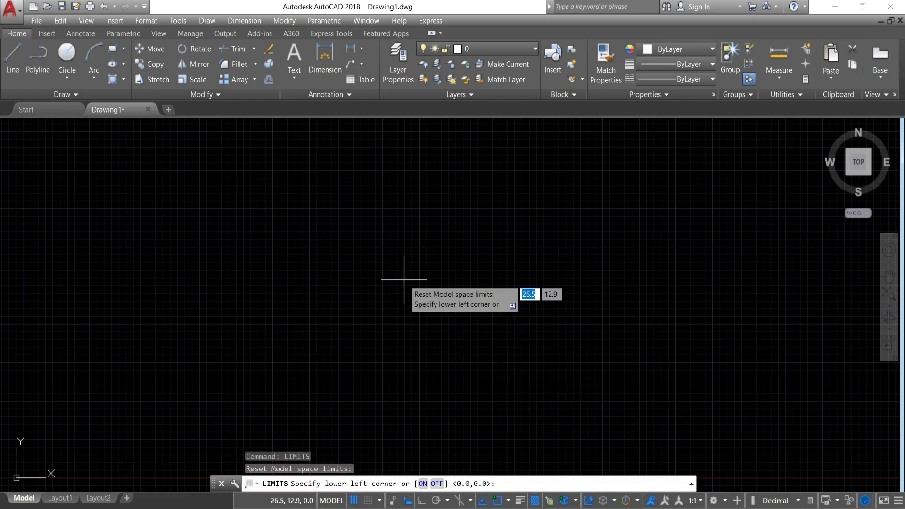
type("0")
key("Tab")
type("0")
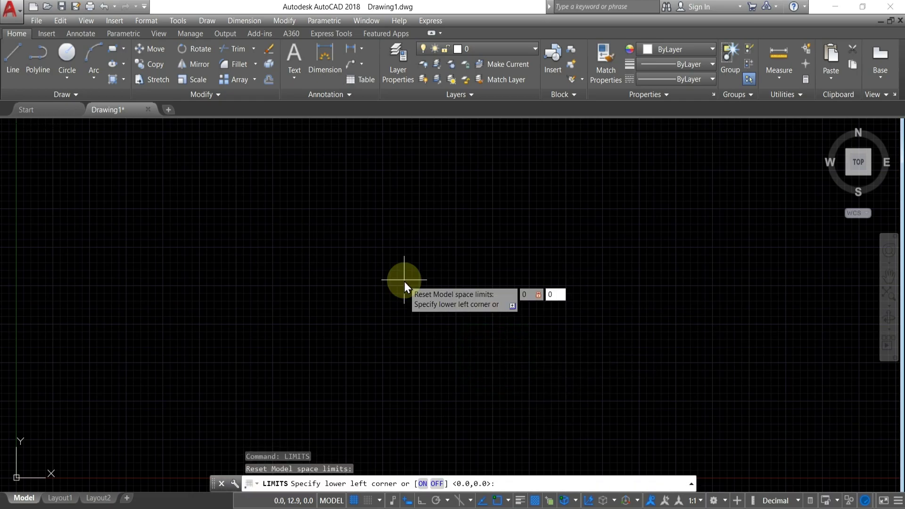
key("Return")
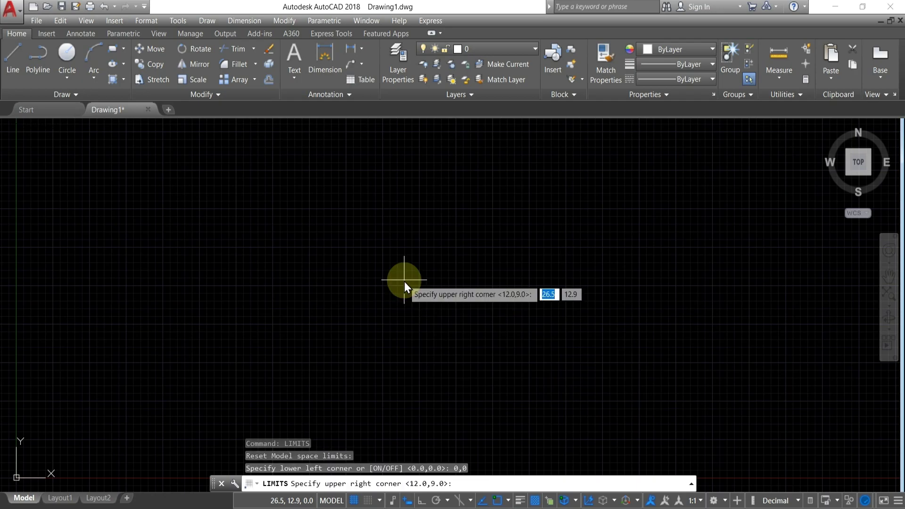
type("42")
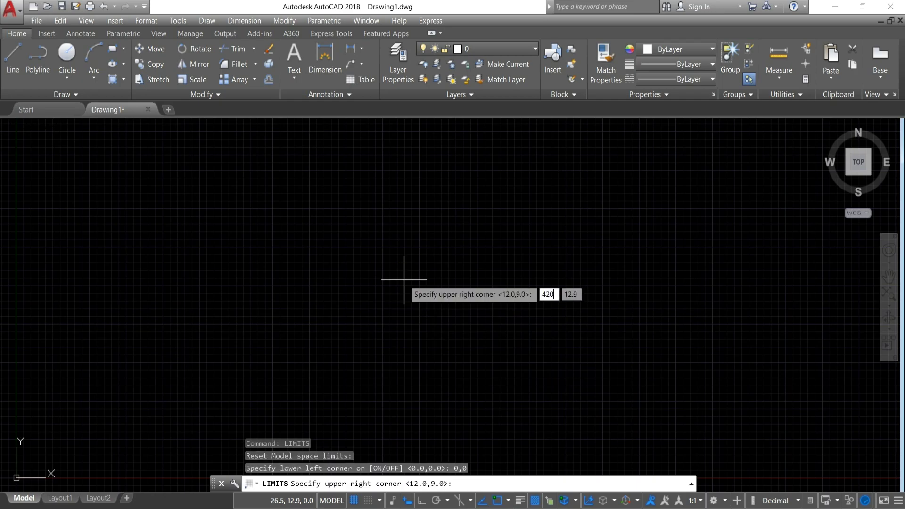
type("0")
key("Tab")
type("2")
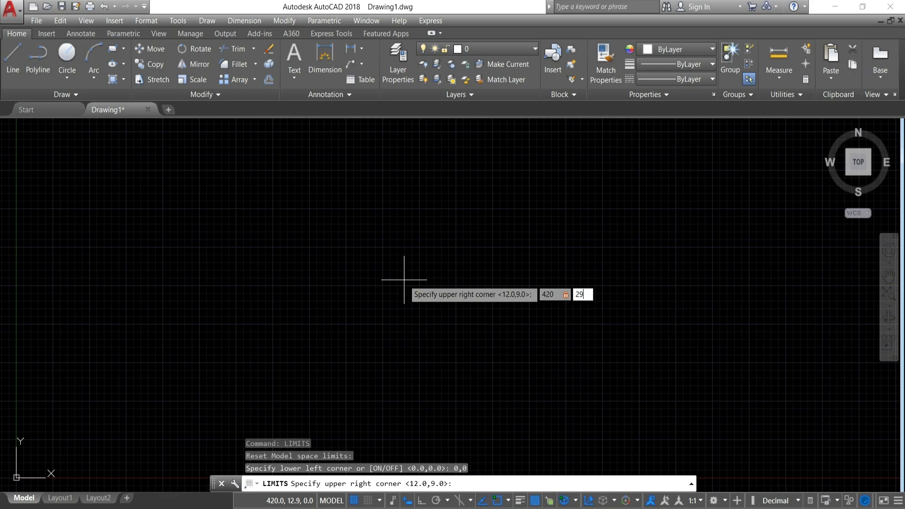
key("Return")
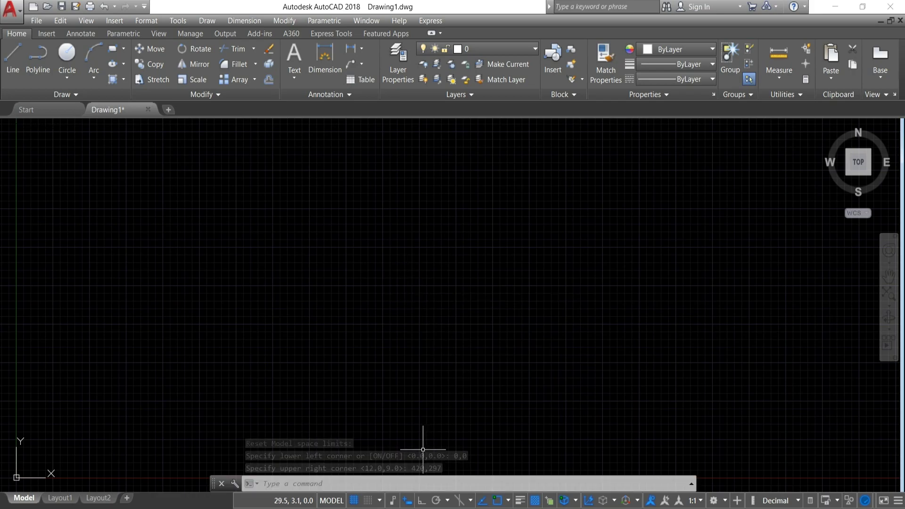
- Turn off Display grid beyond Limits in the Snap and Grid settings
left_click(380, 500)
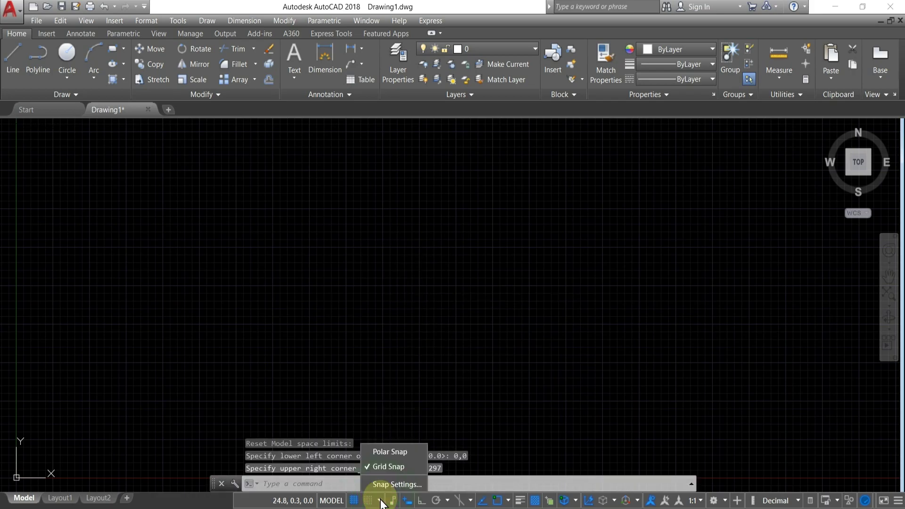
left_click(382, 482)
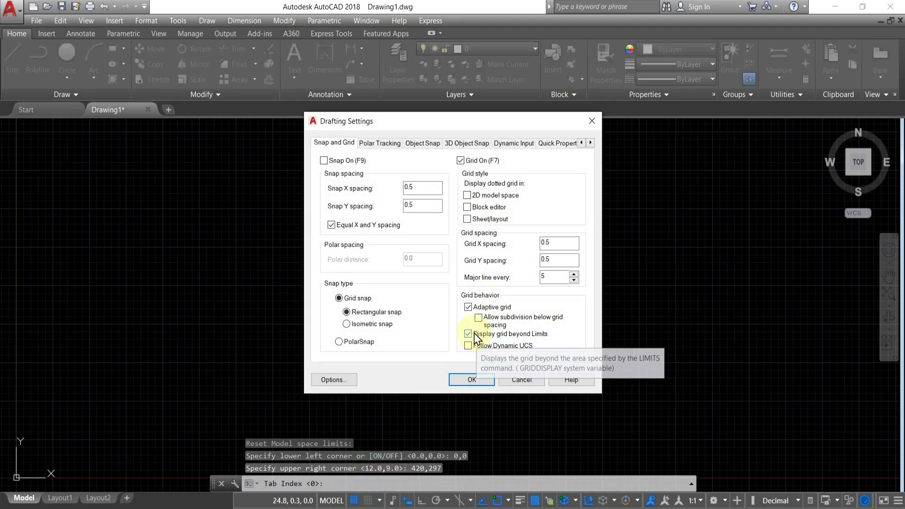
left_click(469, 334)
left_click(469, 379)
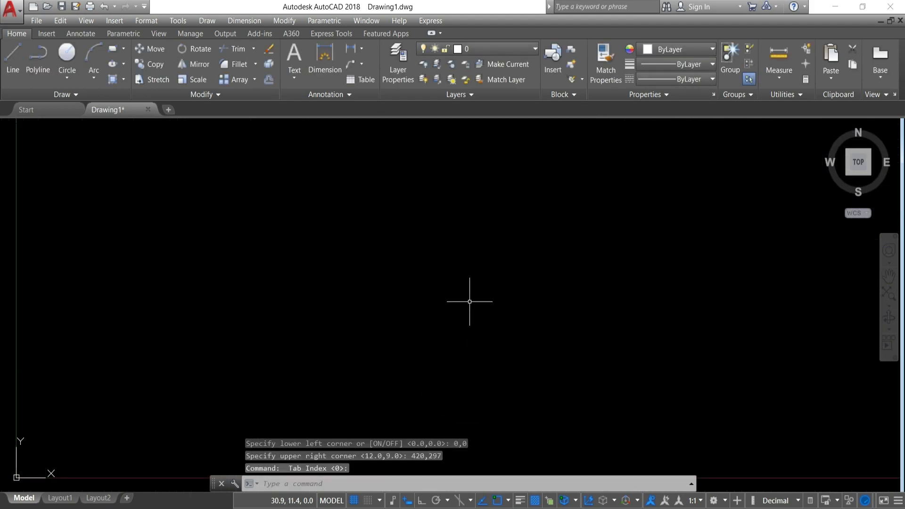
- Zoom All to fit the 420×297 limits on screen
type("z")
key("Return")
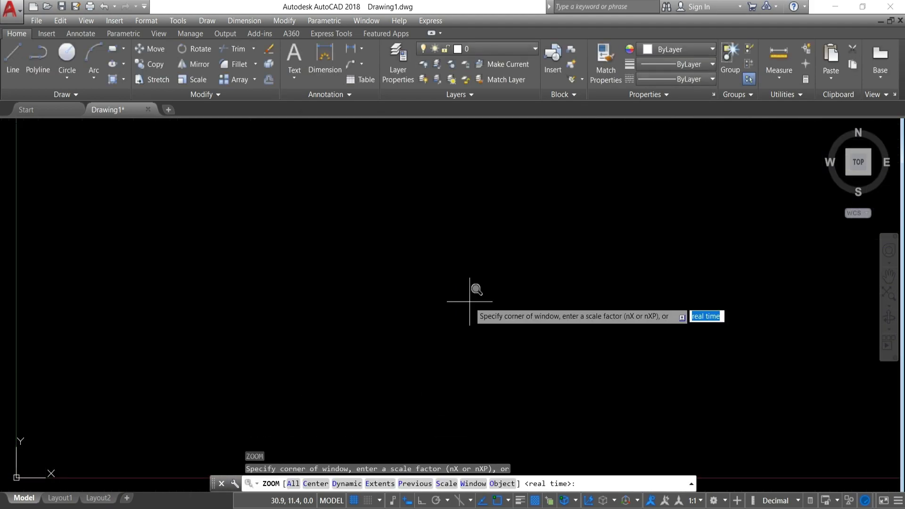
left_click(293, 484)
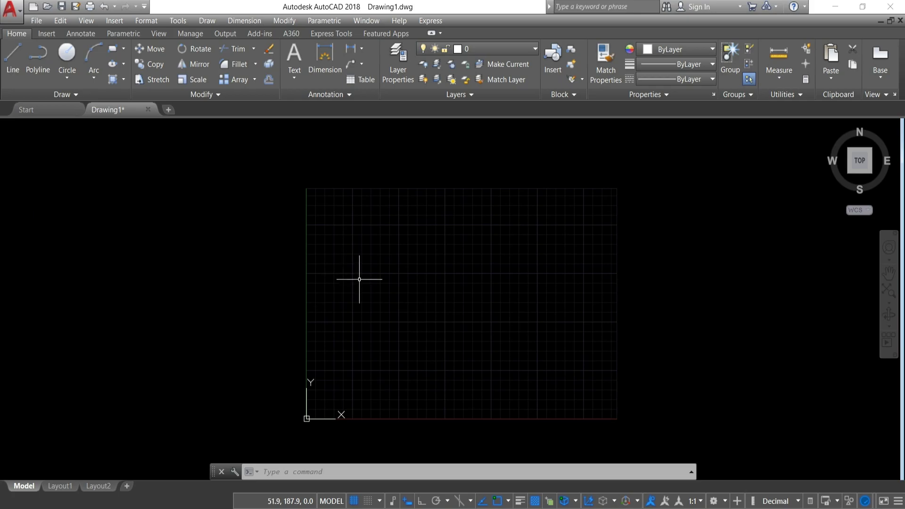
- Draw a 3-sided polygon inscribed in a radius-50 circle, centred in the sheet's left half
left_click(124, 49)
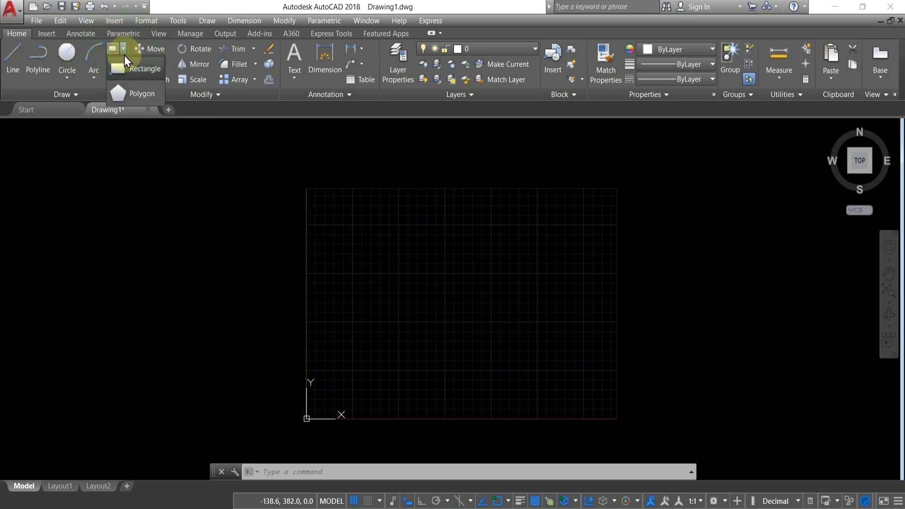
left_click(125, 93)
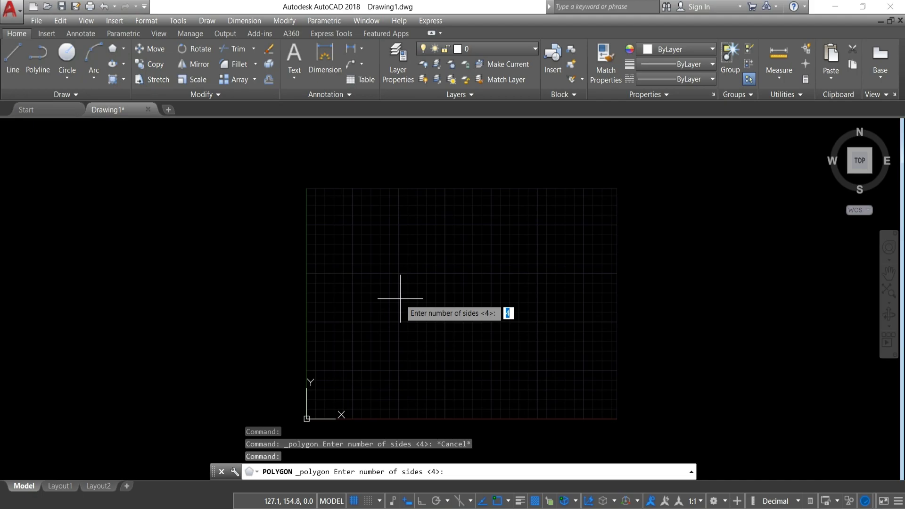
type("3")
key("Return")
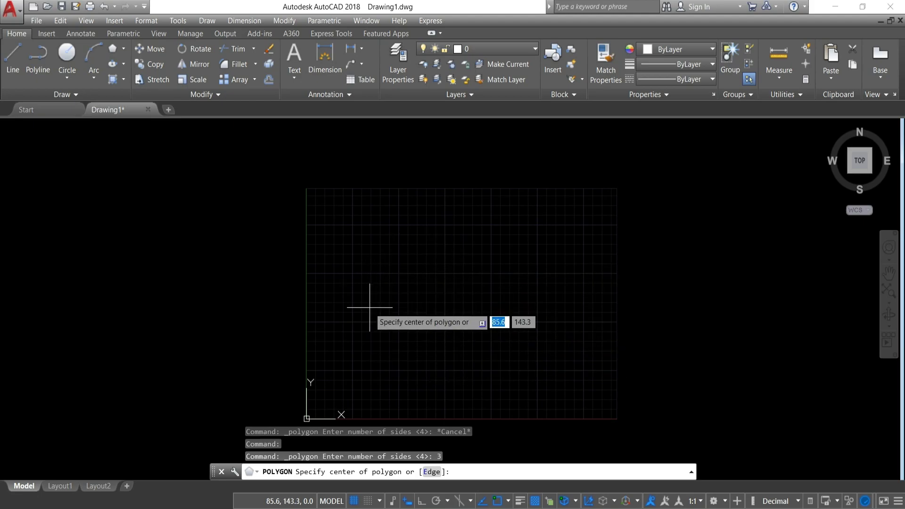
left_click(386, 302)
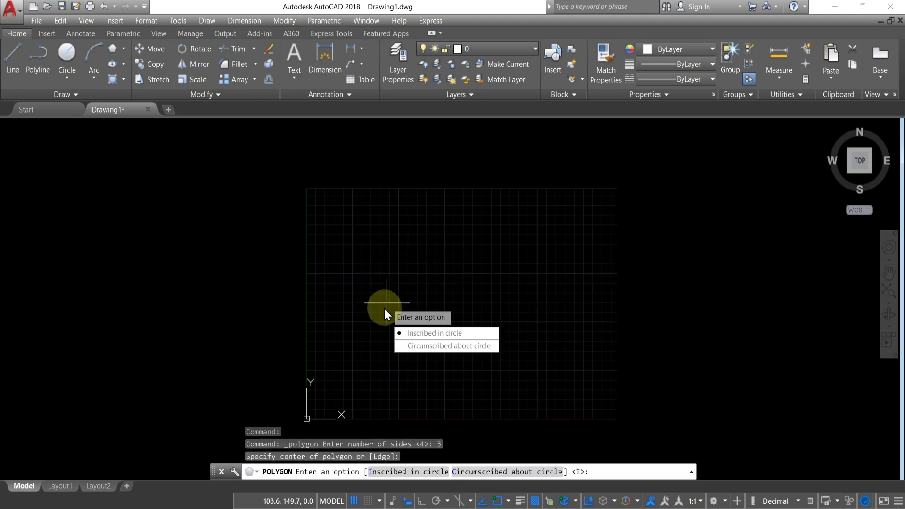
left_click(406, 335)
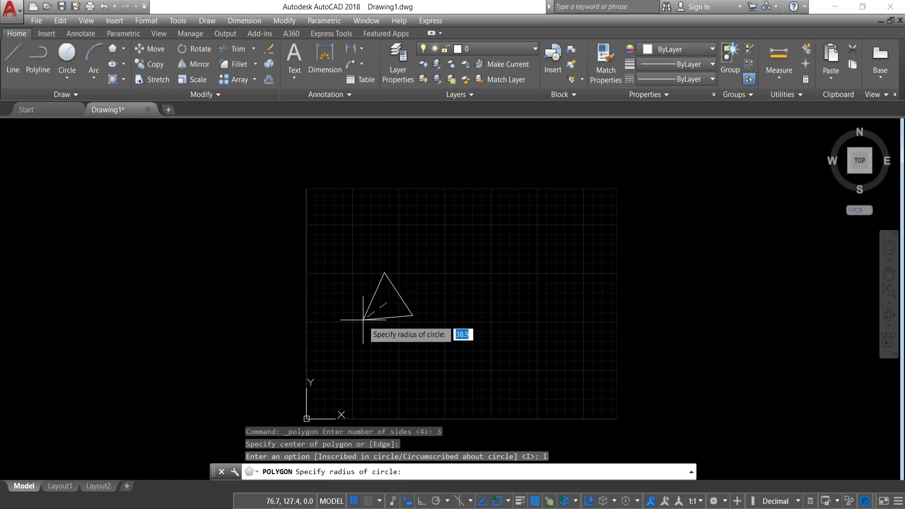
type("50")
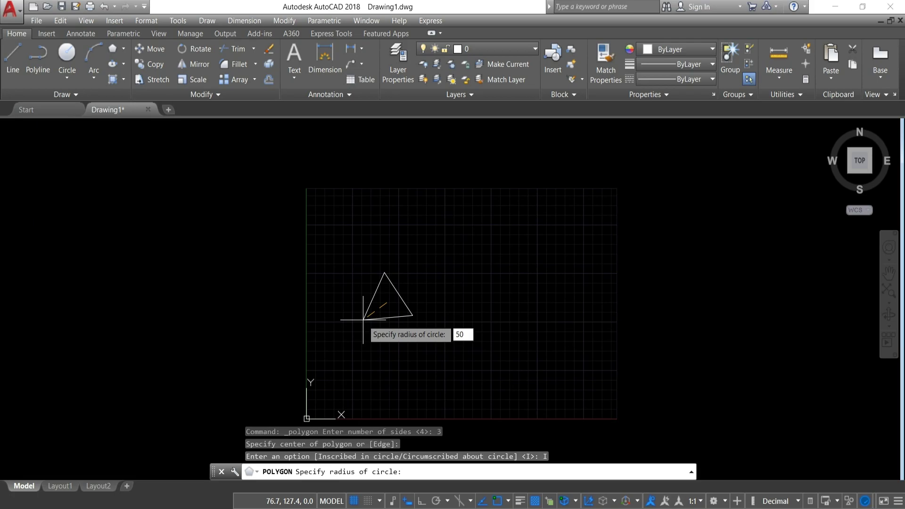
key("Return")
key("ctrl+z")
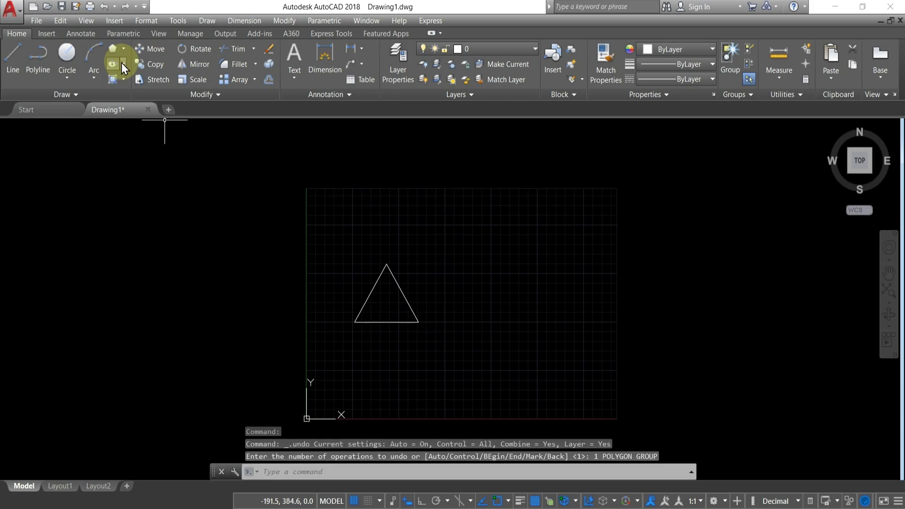
left_click(117, 50)
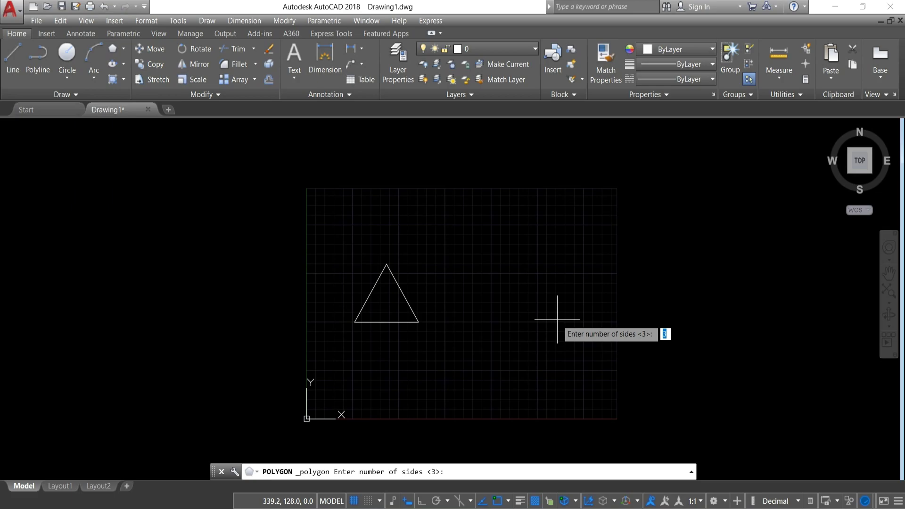
- Draw a second 3-sided polygon circumscribed about a radius-50 circle in the right half
key("Return")
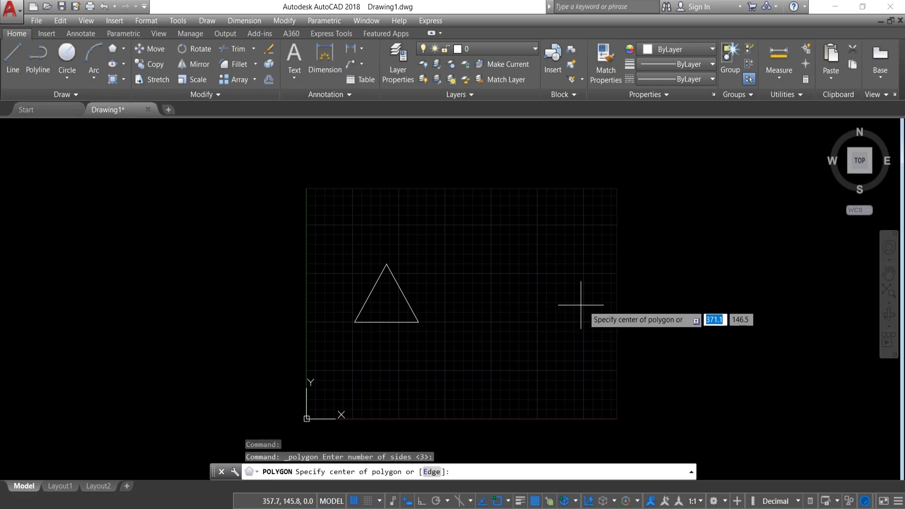
left_click(566, 306)
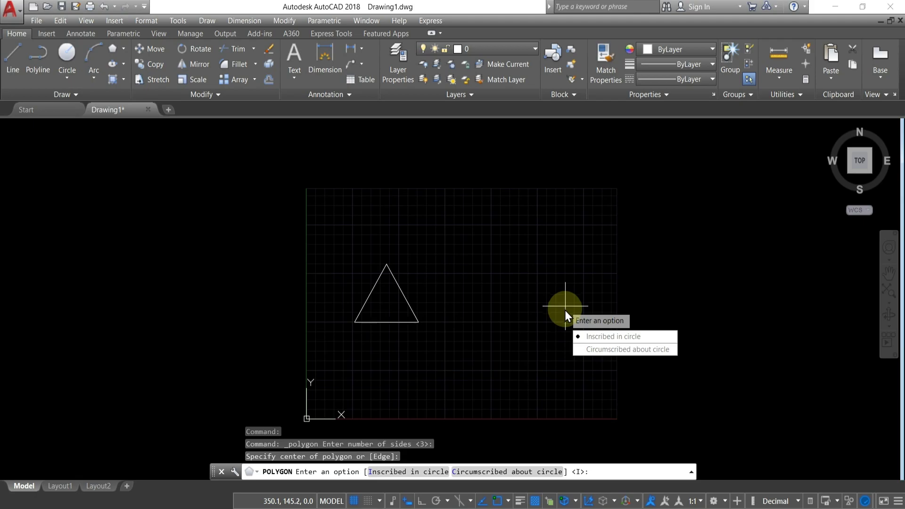
left_click(579, 348)
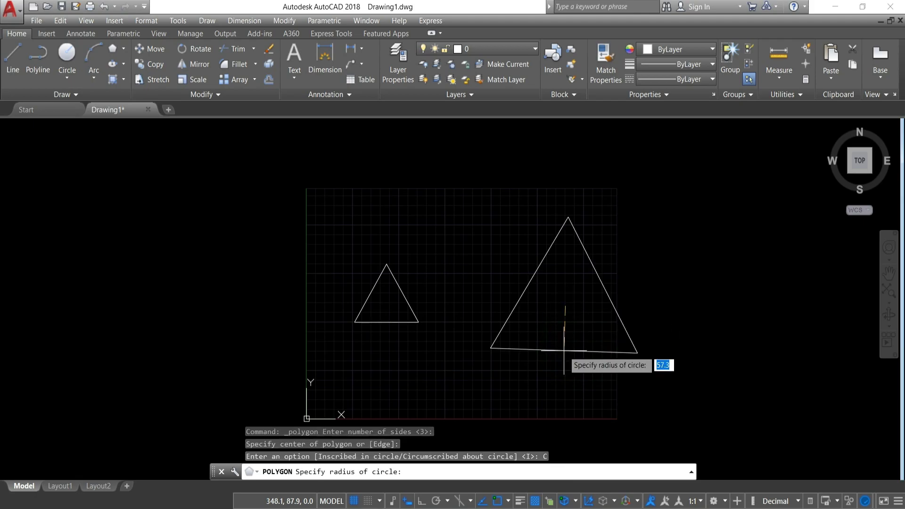
type("5")
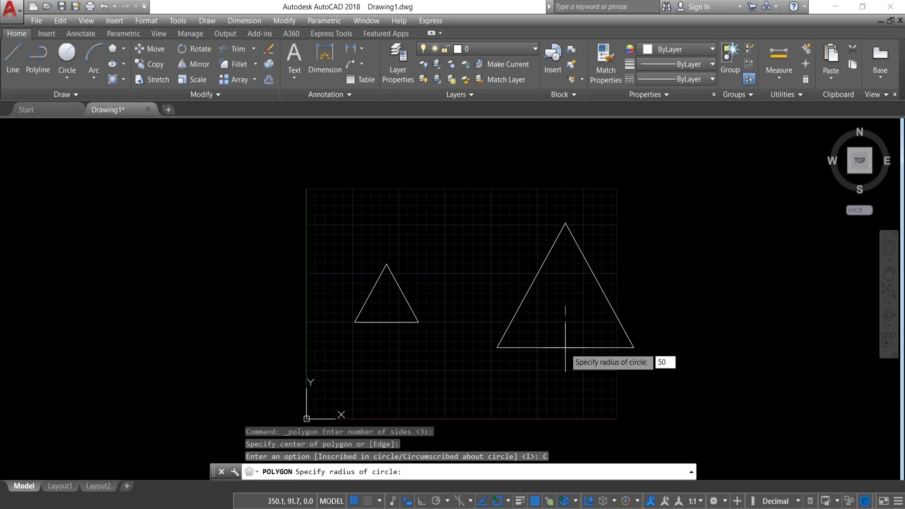
type("0")
key("Return")
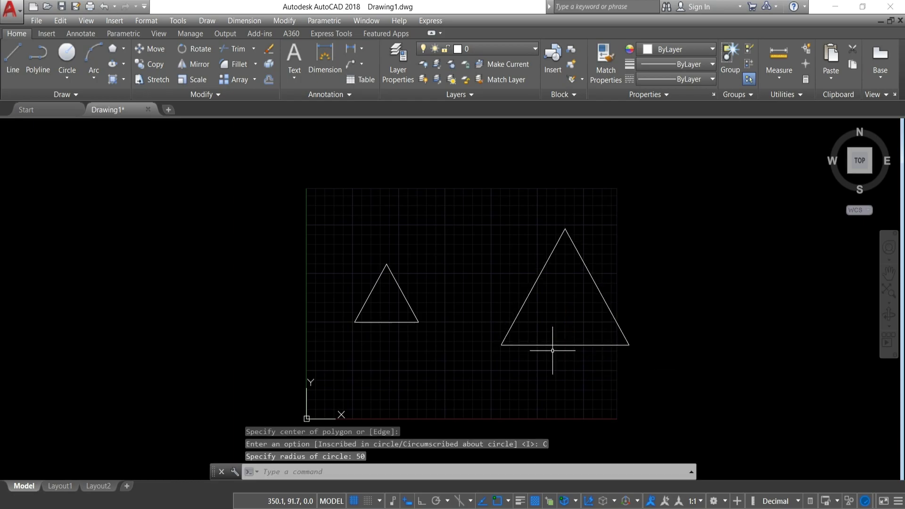
left_click(71, 75)
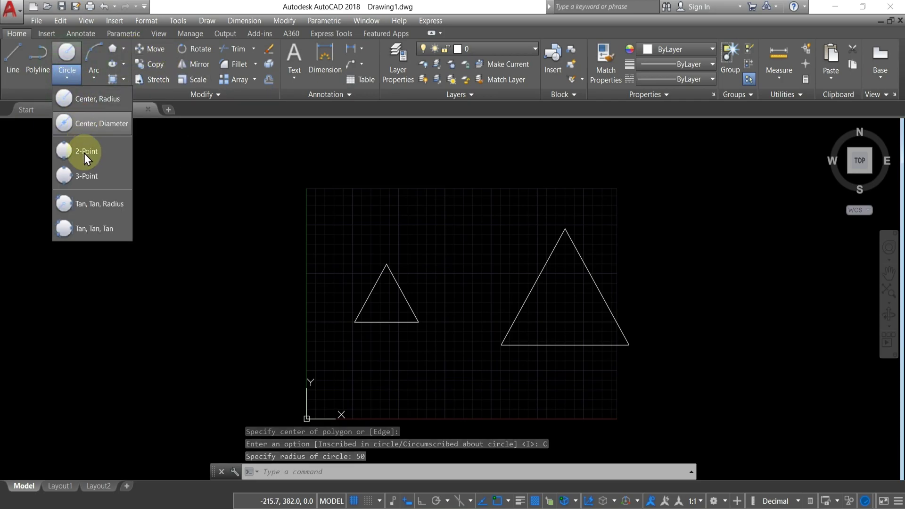
- Draw a 3-point circle through the left triangle's three corners
left_click(83, 176)
scroll(365, 318, "up", 4)
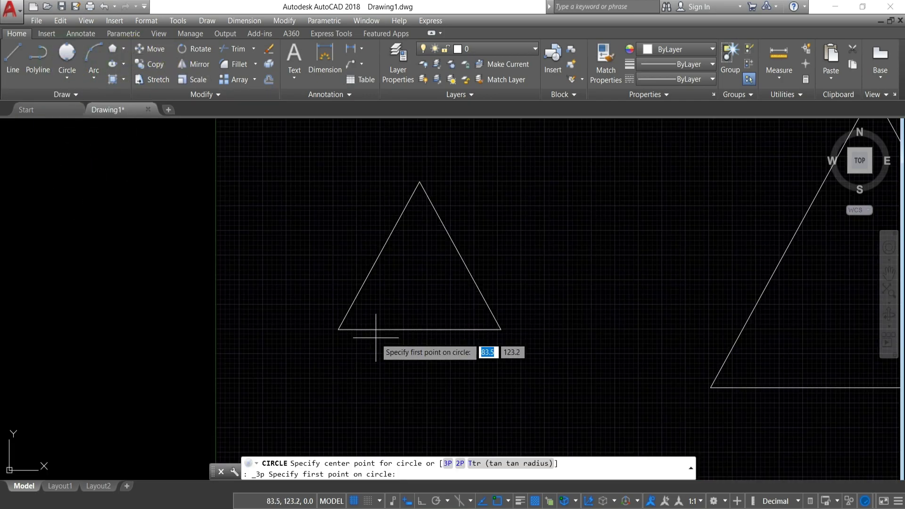
left_click(337, 329)
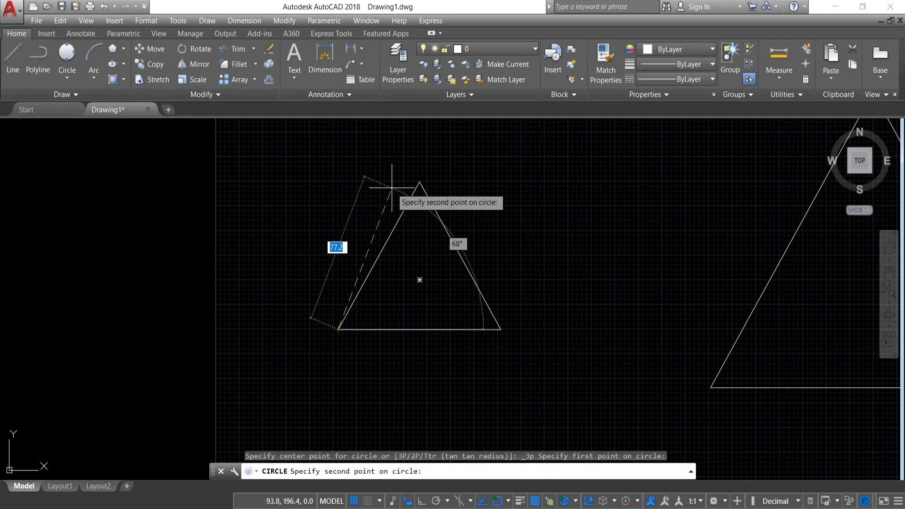
left_click(419, 181)
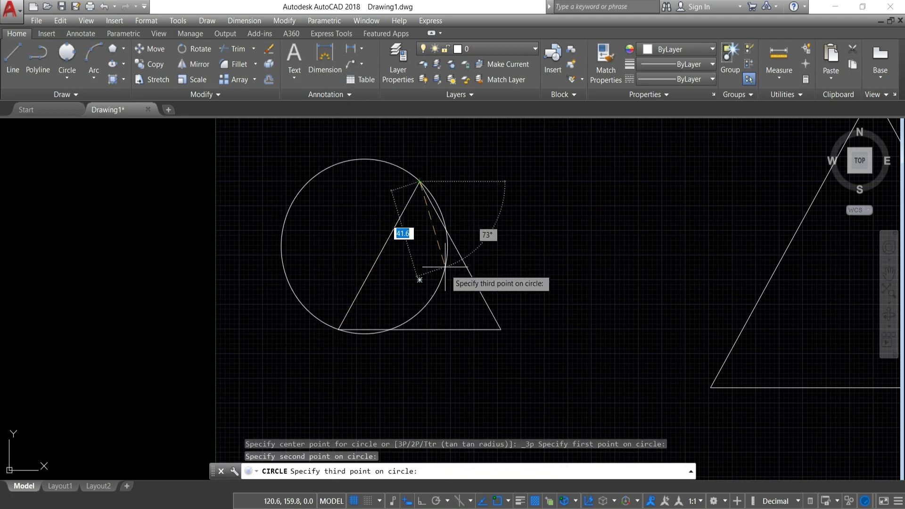
left_click(501, 329)
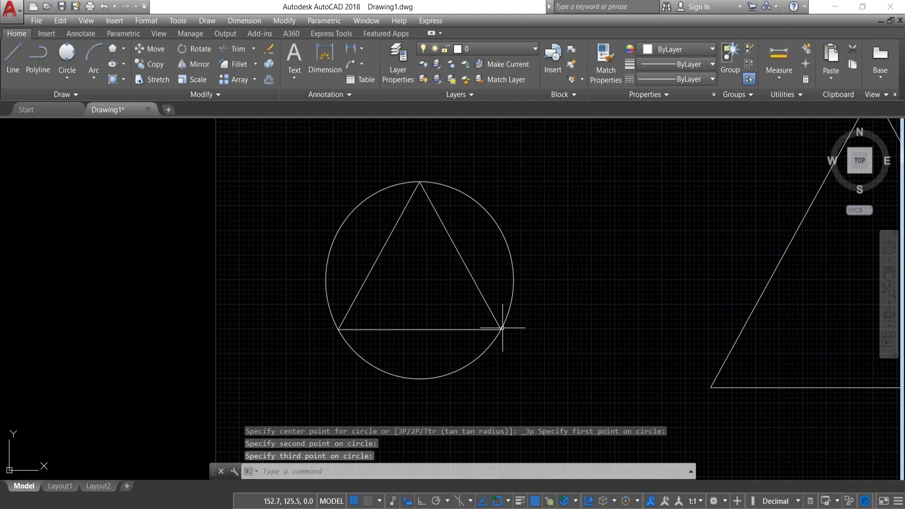
scroll(385, 340, "down", 2)
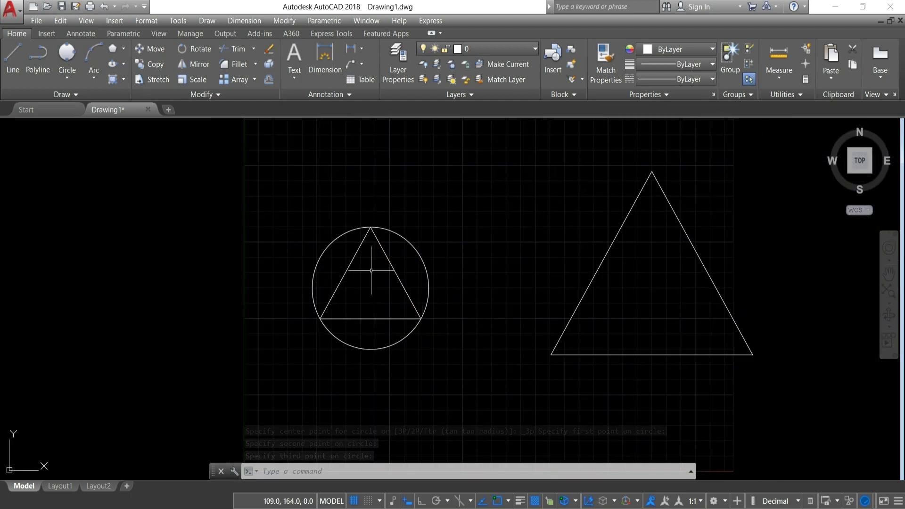
- Draw a Tan, Tan, Tan circle touching the right triangle's three sides
left_click(68, 78)
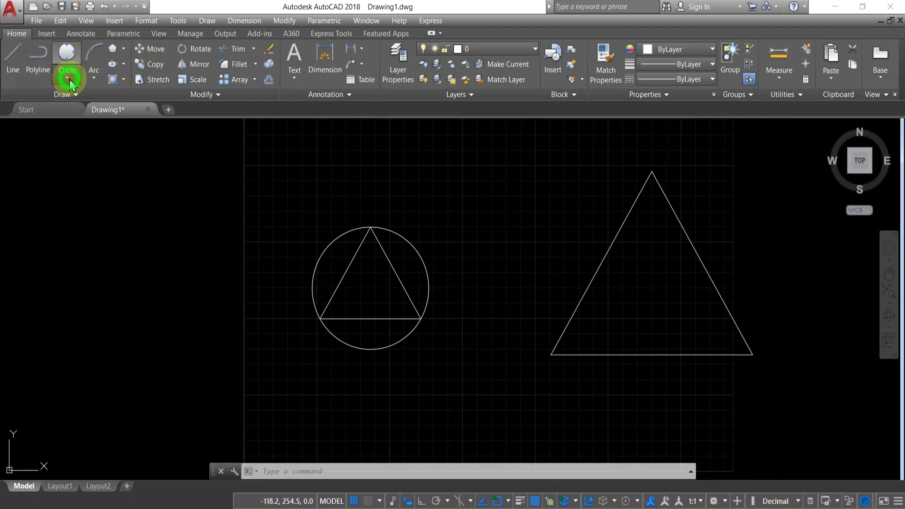
left_click(95, 229)
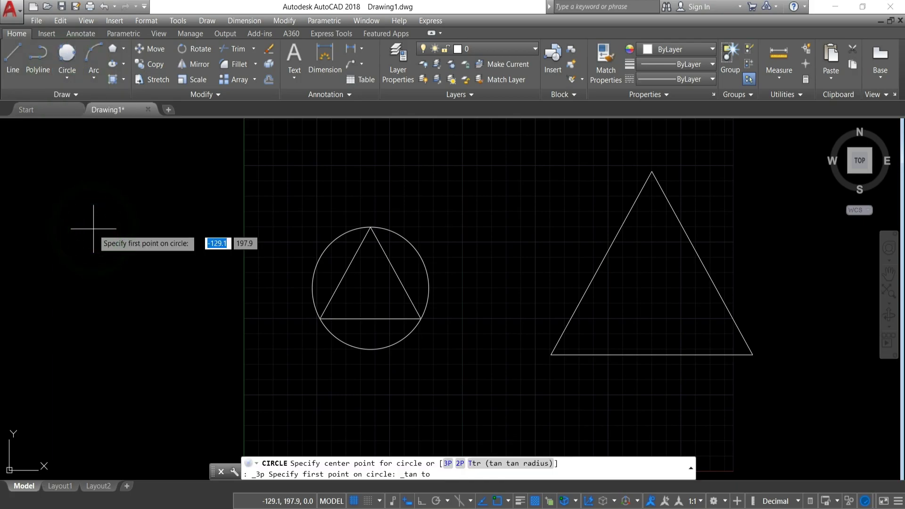
left_click(606, 253)
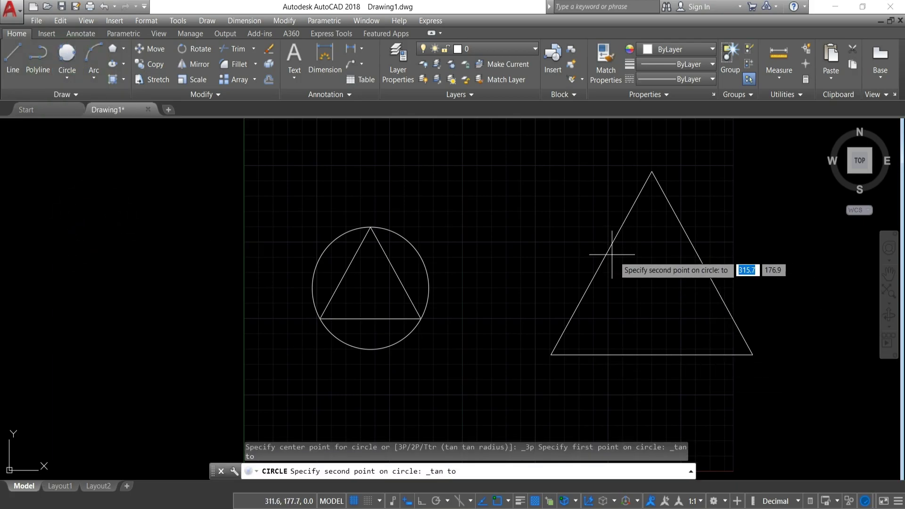
left_click(696, 258)
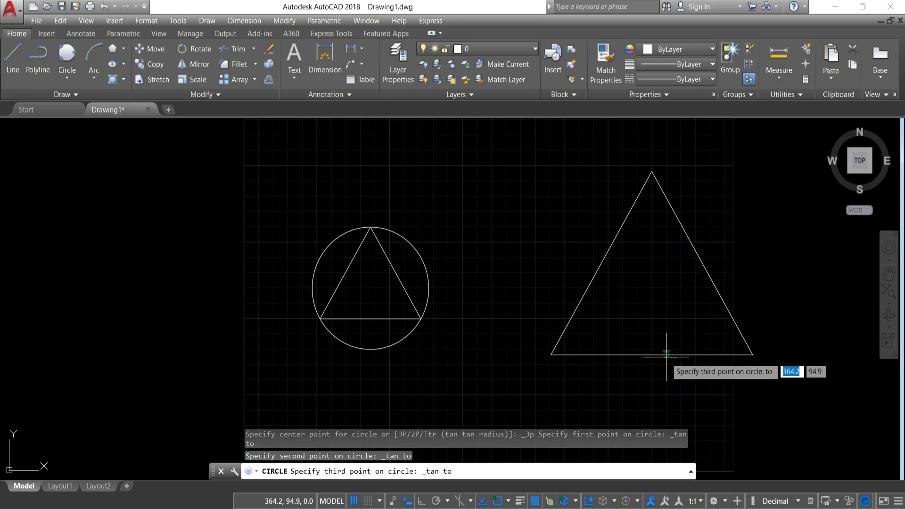
left_click(650, 355)
- Add a Ø100.0000 diameter dimension to the left triangle's circumscribed circle
middle_click_drag(650, 356, 513, 365)
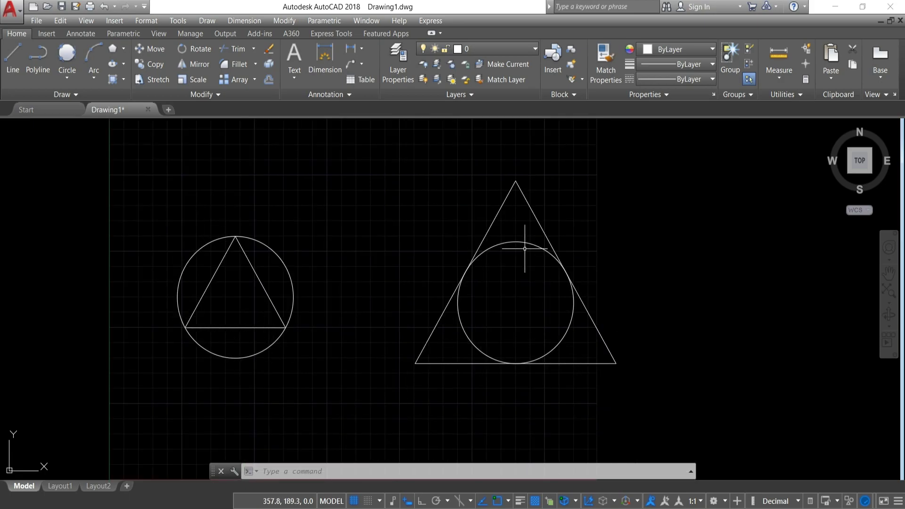
left_click(361, 48)
left_click(369, 193)
left_click(290, 279)
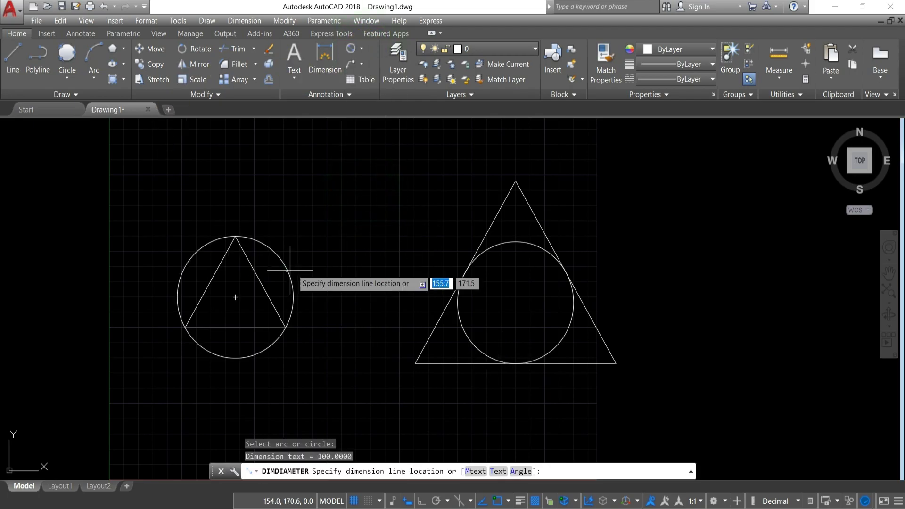
scroll(324, 245, "up", 8)
scroll(324, 245, "up", 3)
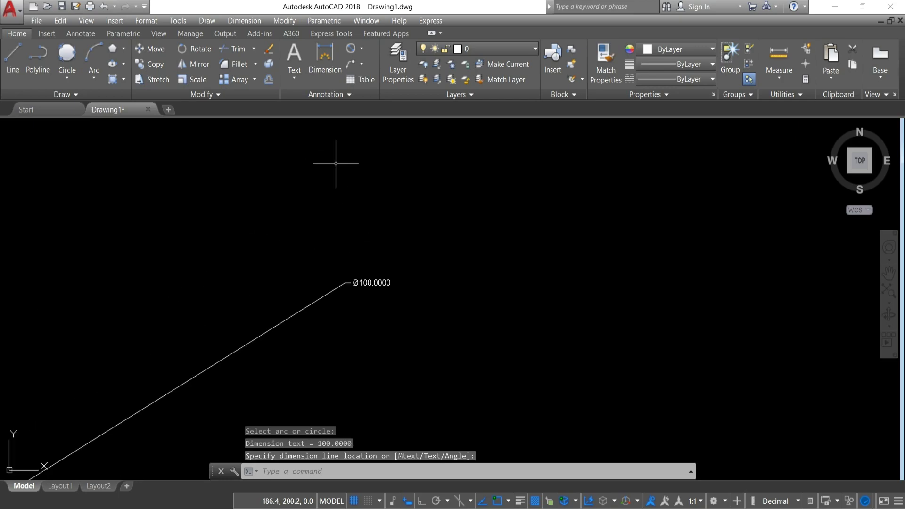
scroll(372, 236, "up", 2)
scroll(422, 303, "down", 2)
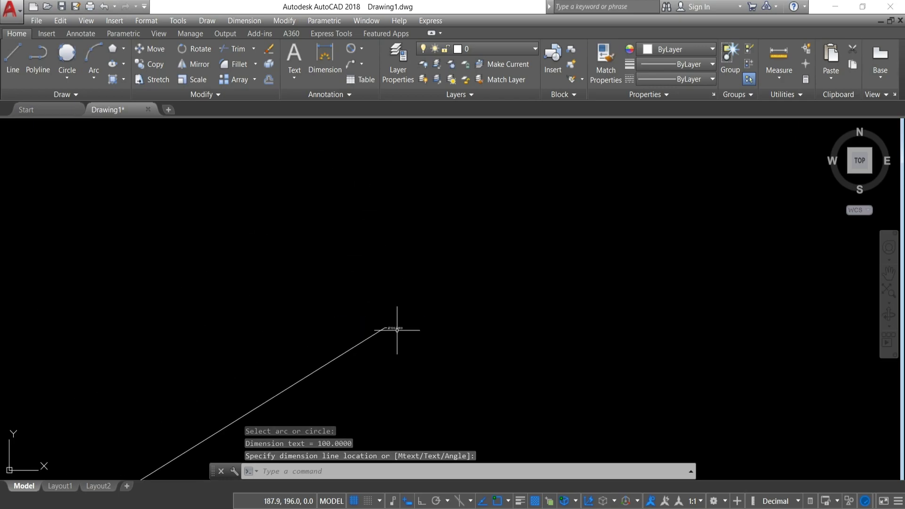
scroll(299, 267, "down", 6)
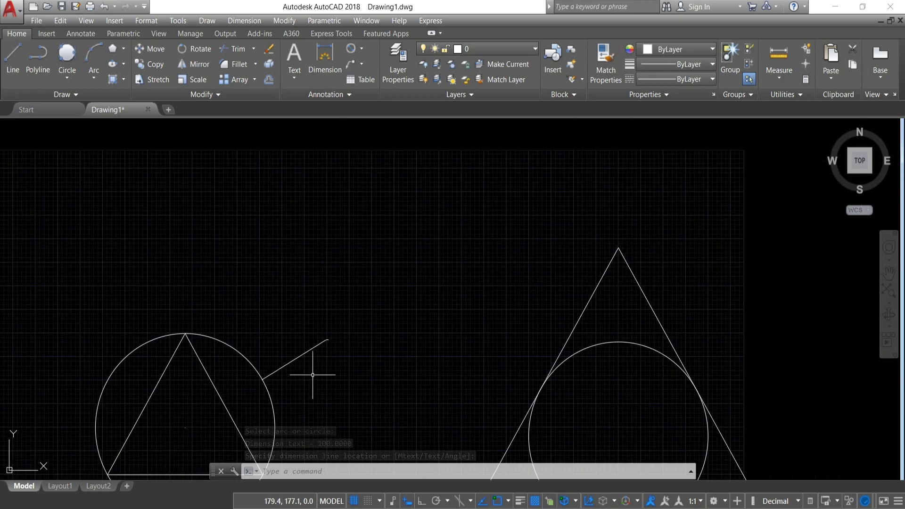
scroll(329, 339, "up", 8)
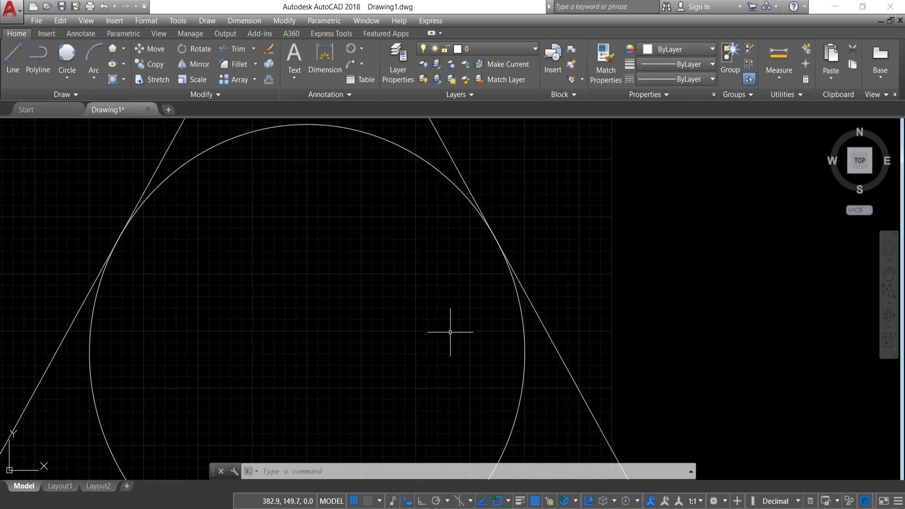
- Add a Ø100.0000 diameter dimension to the right triangle's inscribed circle, placed outside it
key("Return")
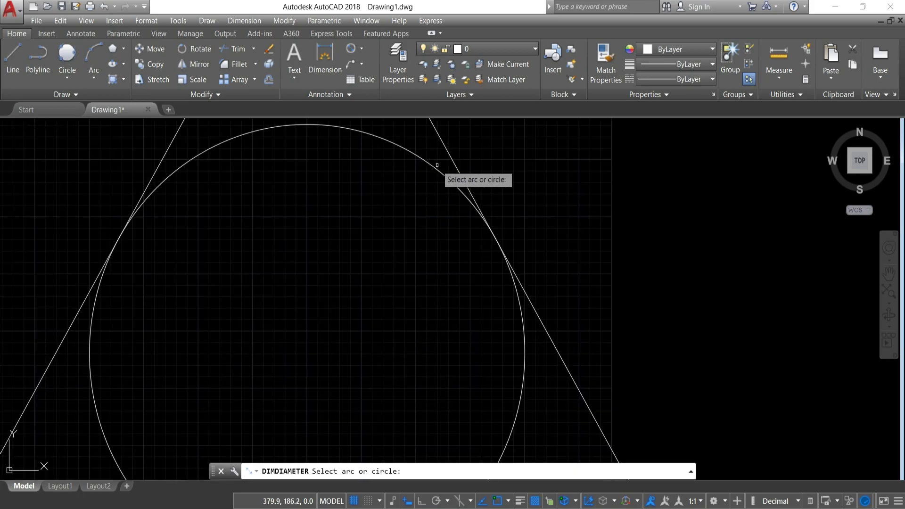
left_click(437, 165)
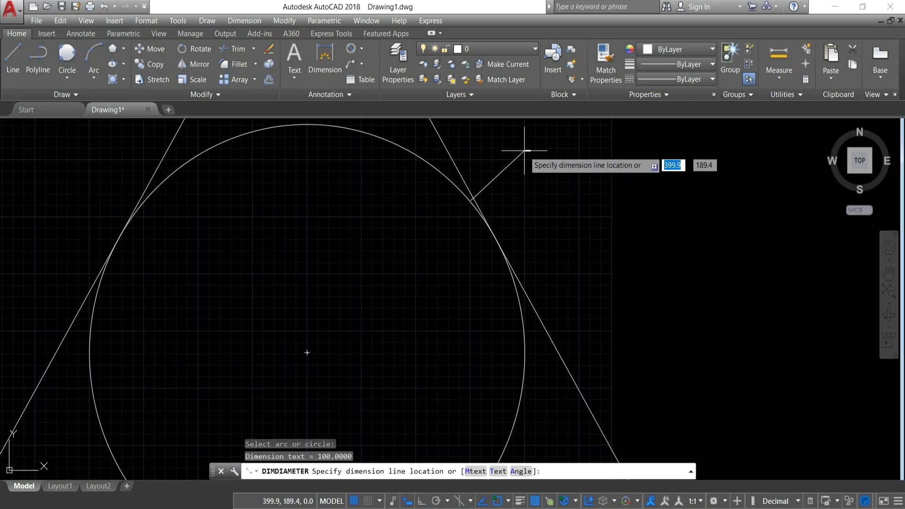
left_click(525, 150)
scroll(528, 144, "up", 10)
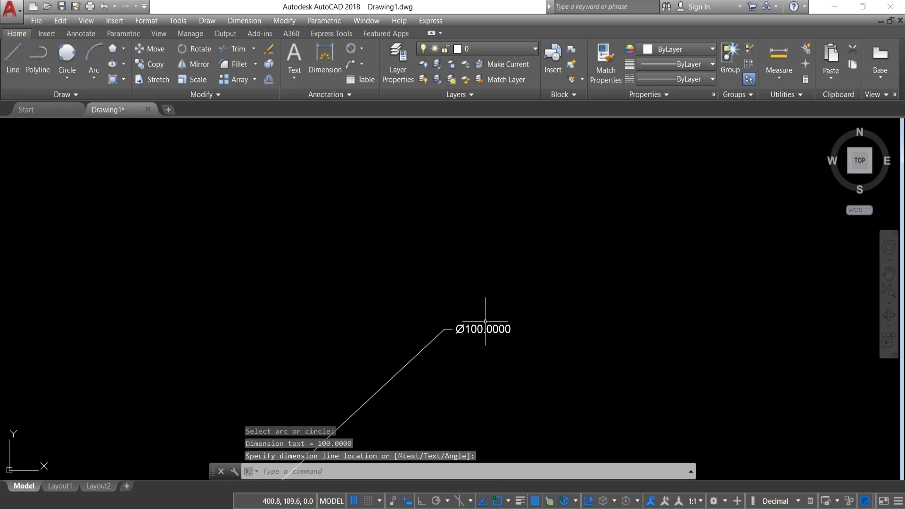
scroll(485, 323, "down", 6)
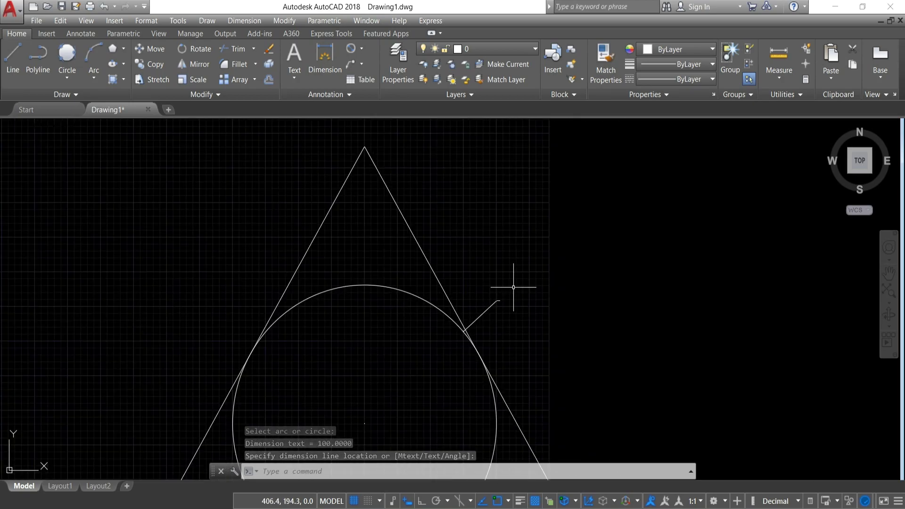
scroll(513, 287, "down", 7)
scroll(418, 363, "up", 7)
scroll(406, 339, "down", 5)
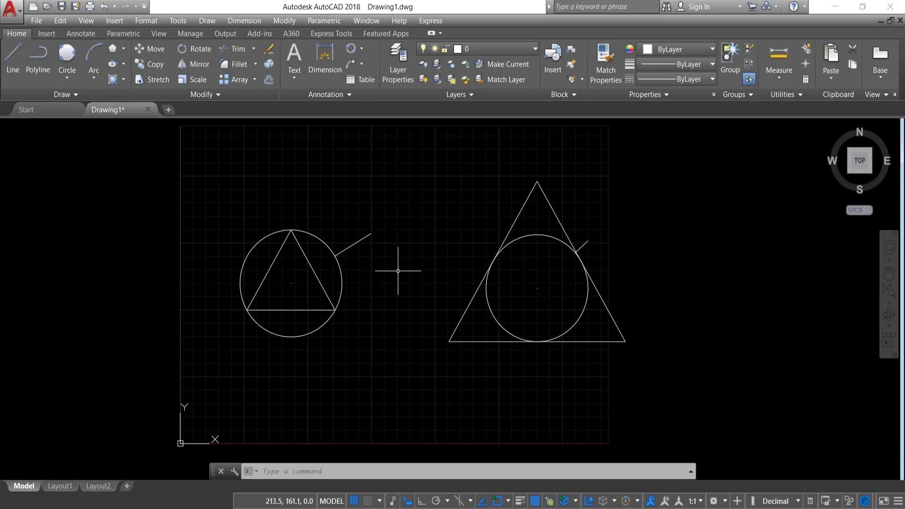
- Modify the Standard dimension style to text height 5.0 and arrow size 5.0, and set it current
type("D")
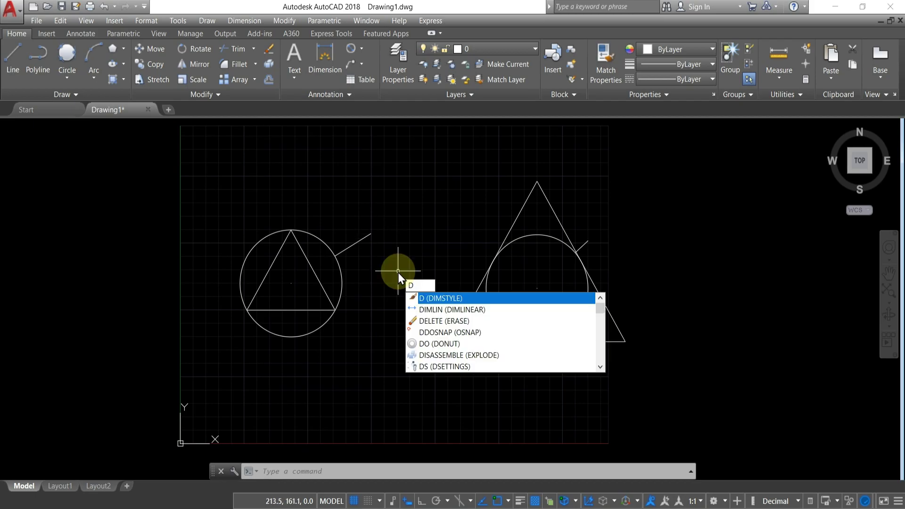
left_click(447, 298)
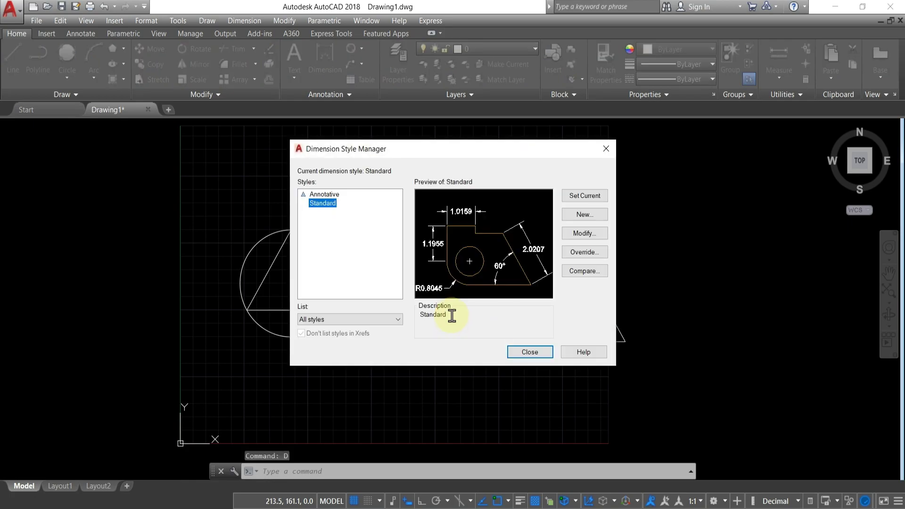
left_click(576, 233)
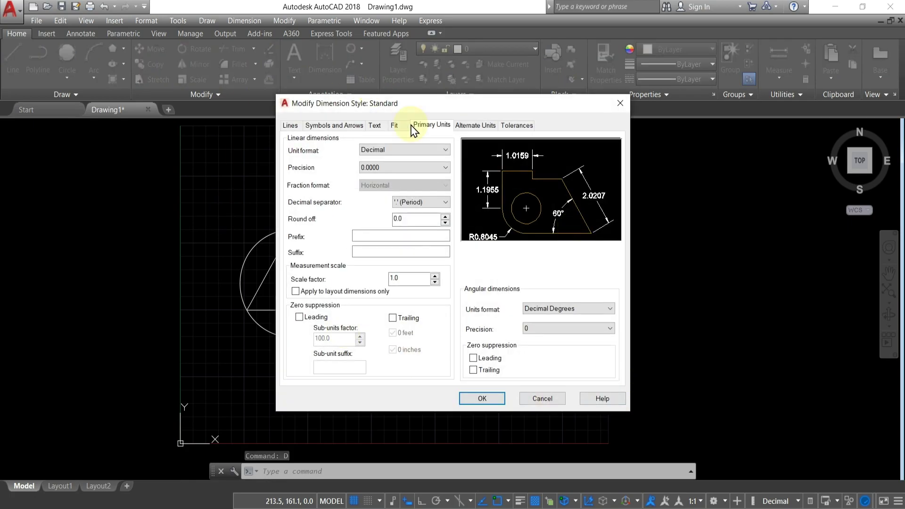
left_click(375, 127)
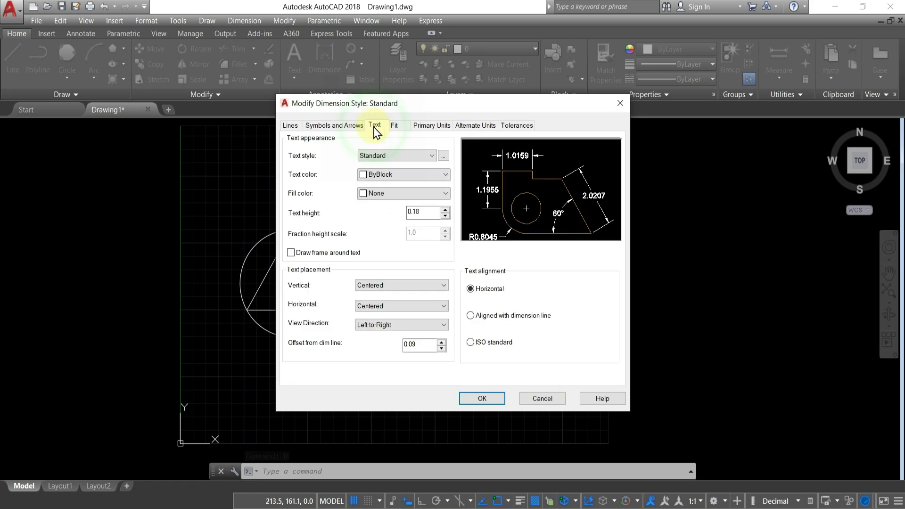
double_click(430, 213)
type("5.0")
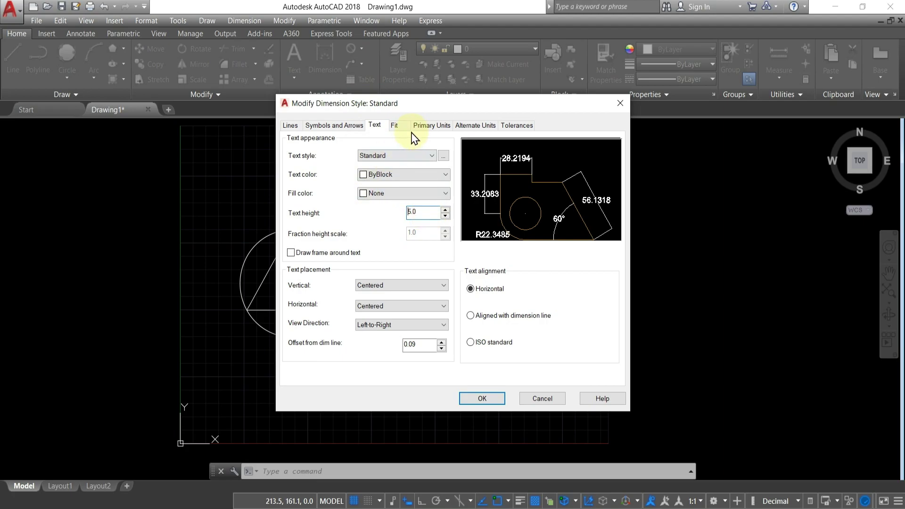
left_click(339, 129)
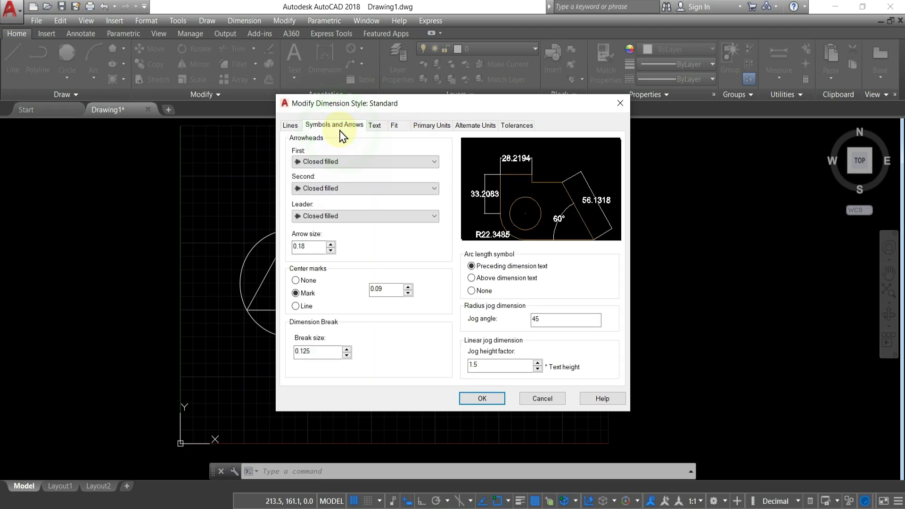
double_click(307, 248)
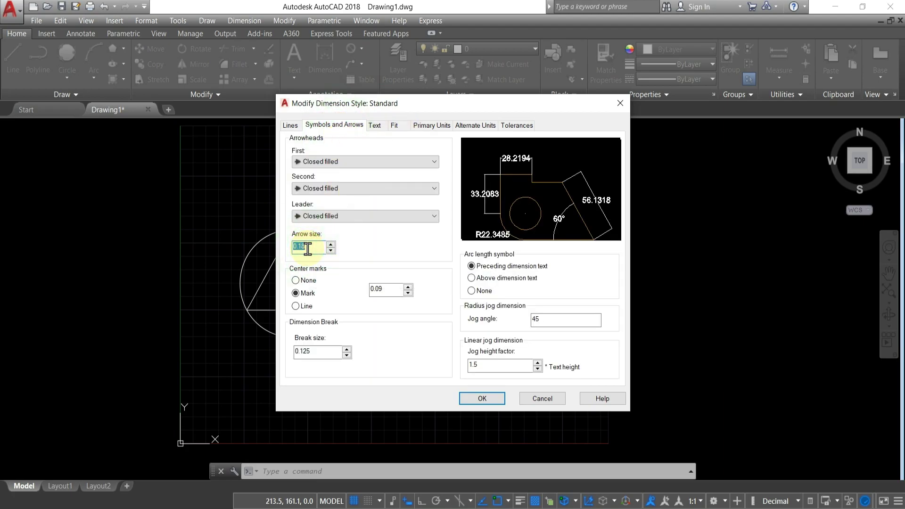
type("5.0")
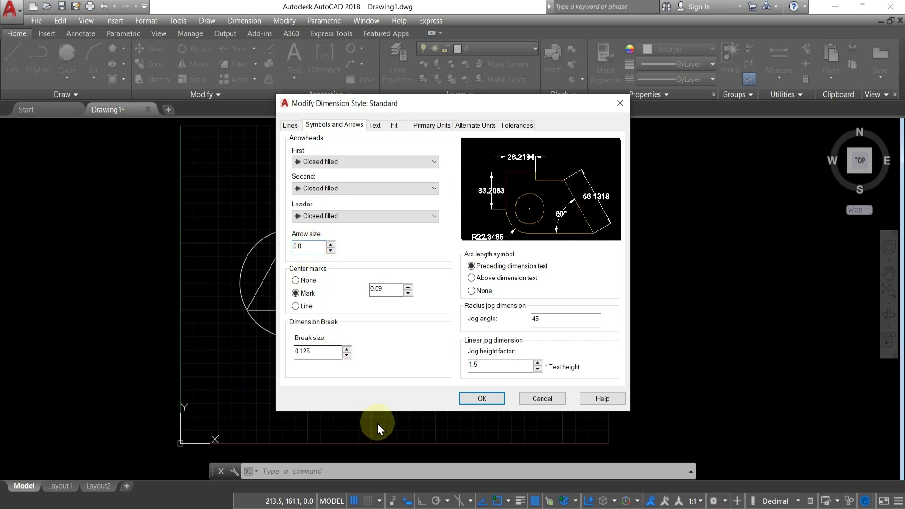
left_click(480, 398)
left_click(585, 198)
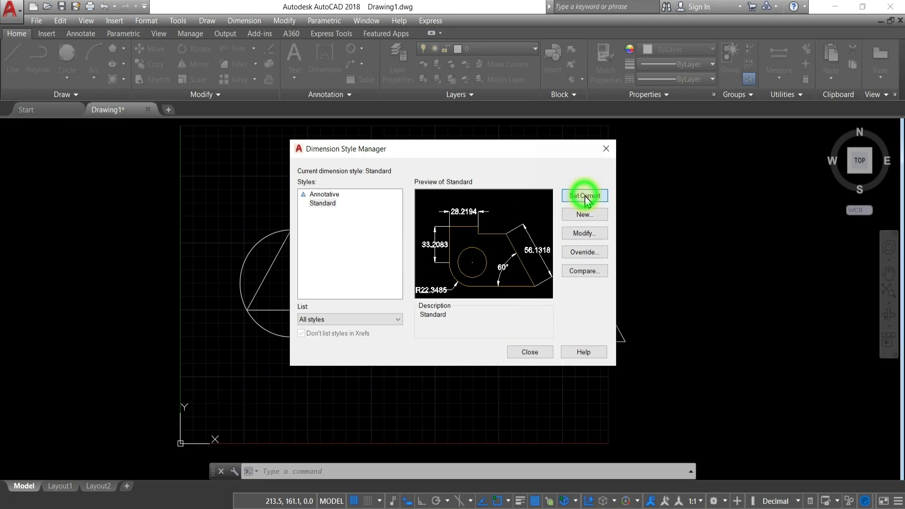
left_click(530, 353)
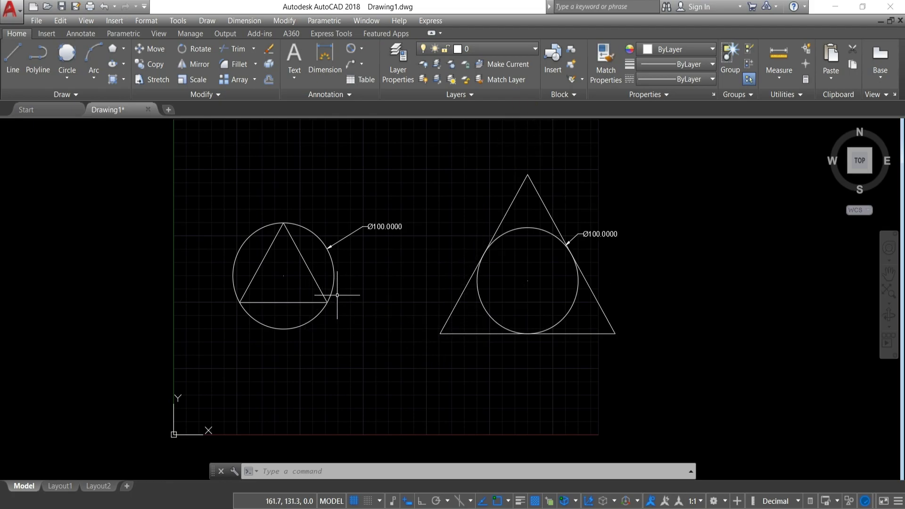
- Window-select and erase all six circles, triangles and dimensions
left_click(324, 285)
left_click(418, 140)
key("Delete")
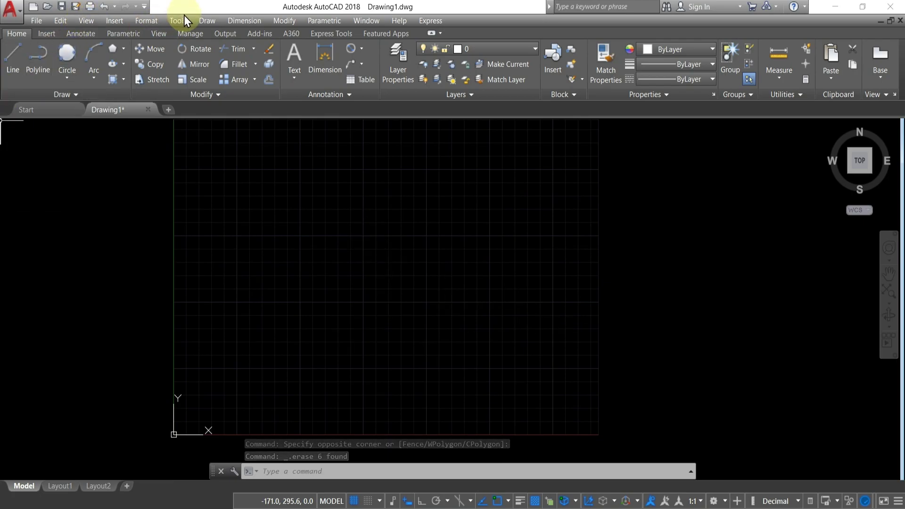
- Place four horizontal construction lines across the drawing area
left_click(208, 20)
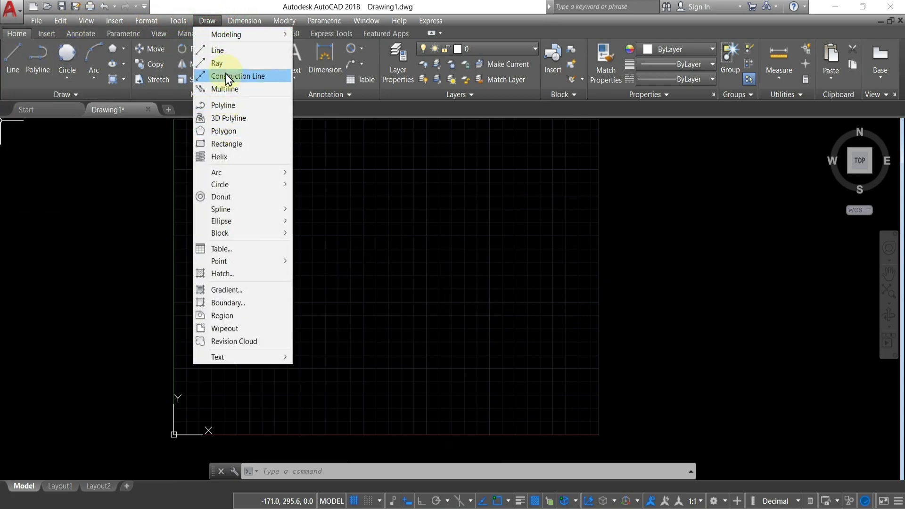
left_click(225, 77)
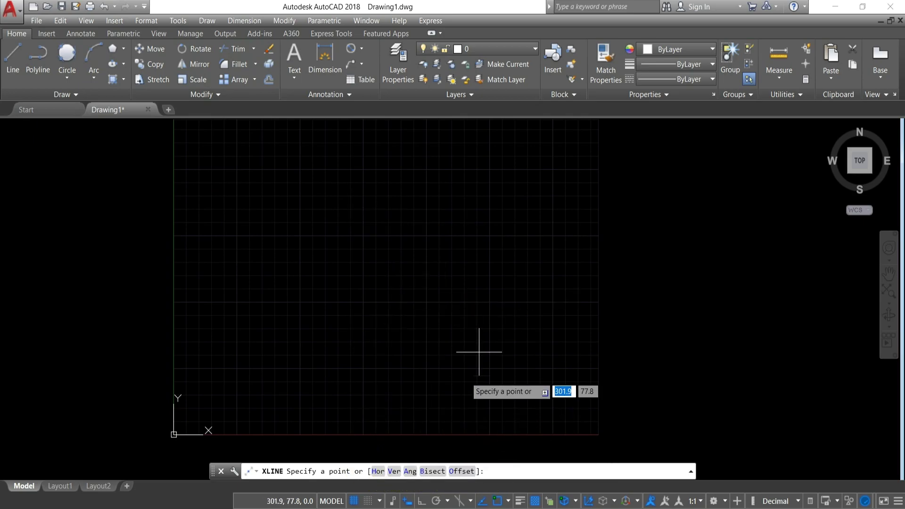
left_click(380, 466)
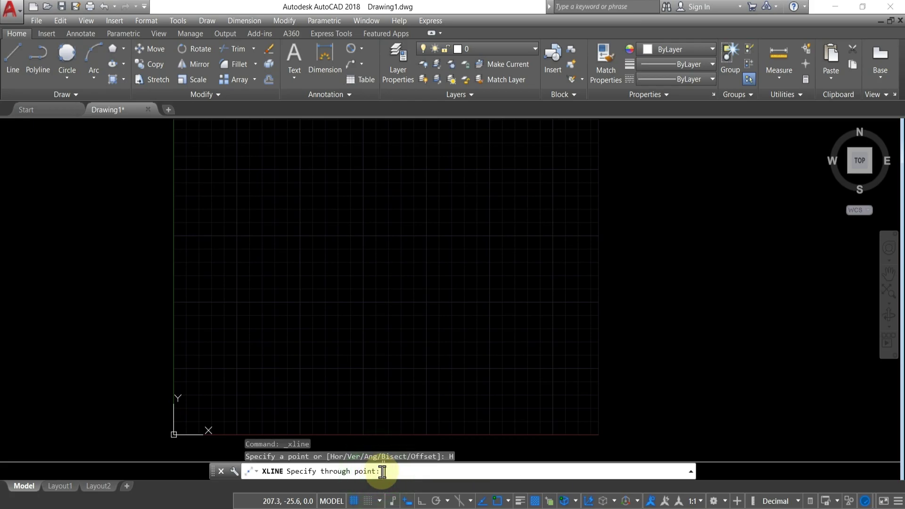
left_click(413, 335)
left_click(413, 270)
left_click(414, 210)
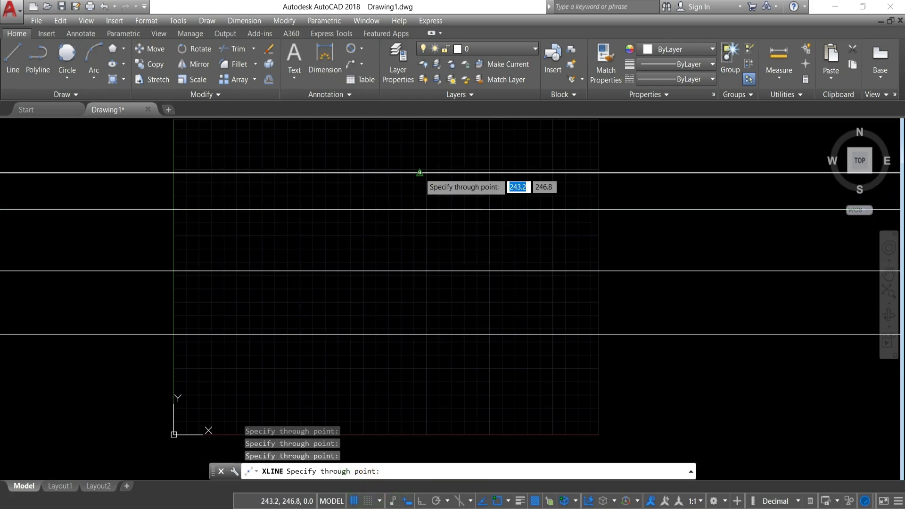
left_click(412, 382)
- Place five vertical construction lines, then cancel the command
key("Return")
key("Return")
left_click(398, 470)
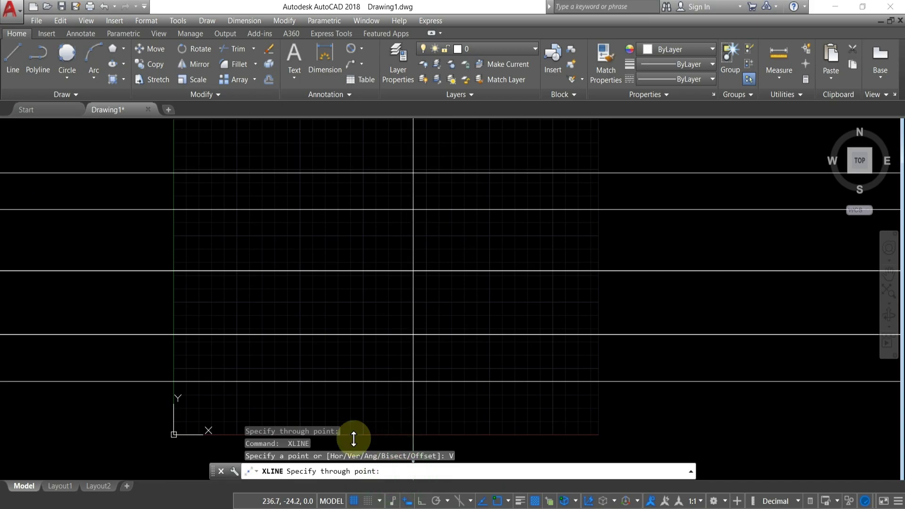
left_click(408, 276)
left_click(419, 275)
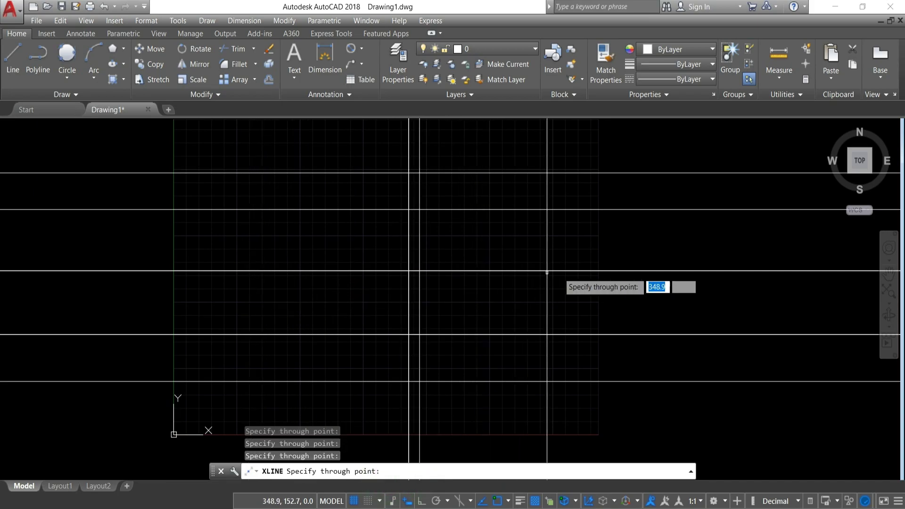
left_click(519, 297)
left_click(323, 311)
left_click(247, 292)
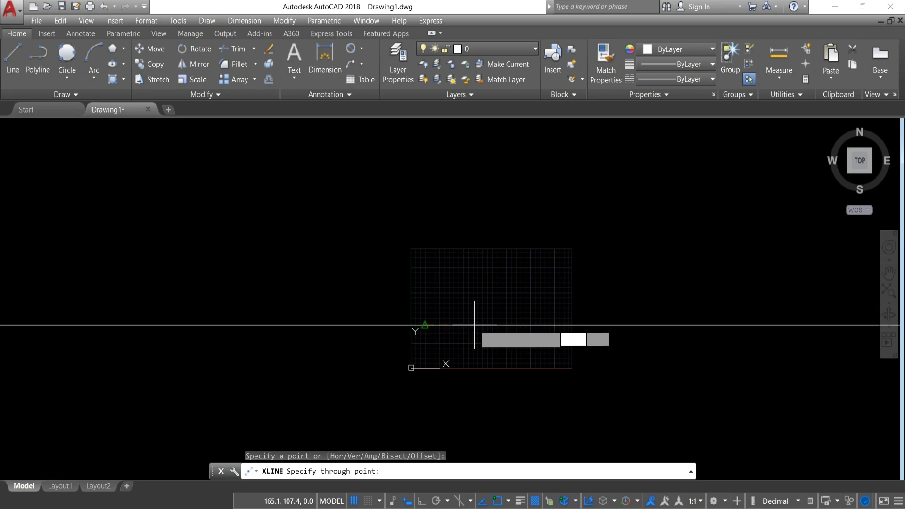
key("Escape")
left_click(207, 20)
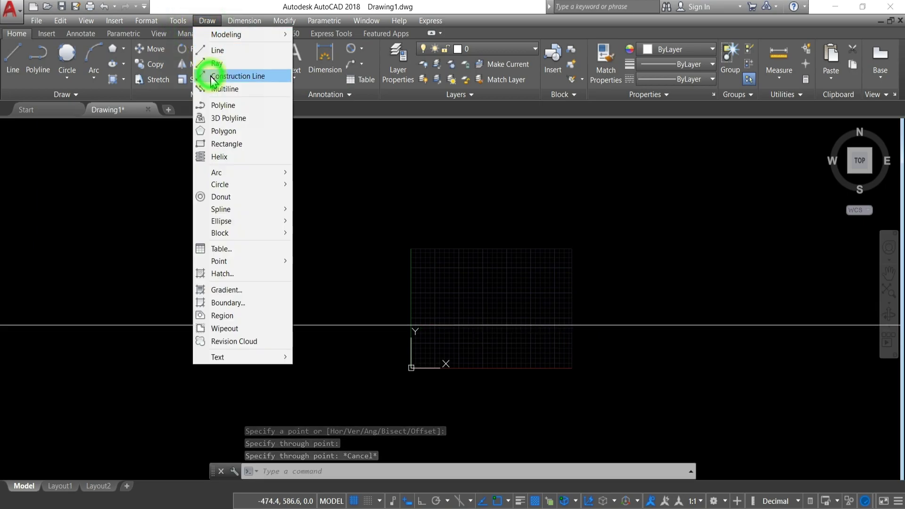
- Create a construction line offset 100 from the horizontal xline
left_click(212, 76)
left_click(460, 472)
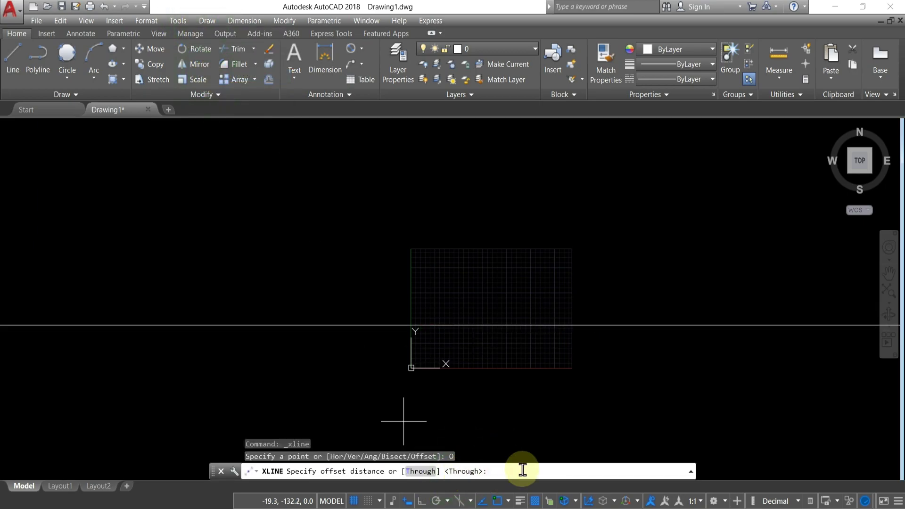
left_click(423, 471)
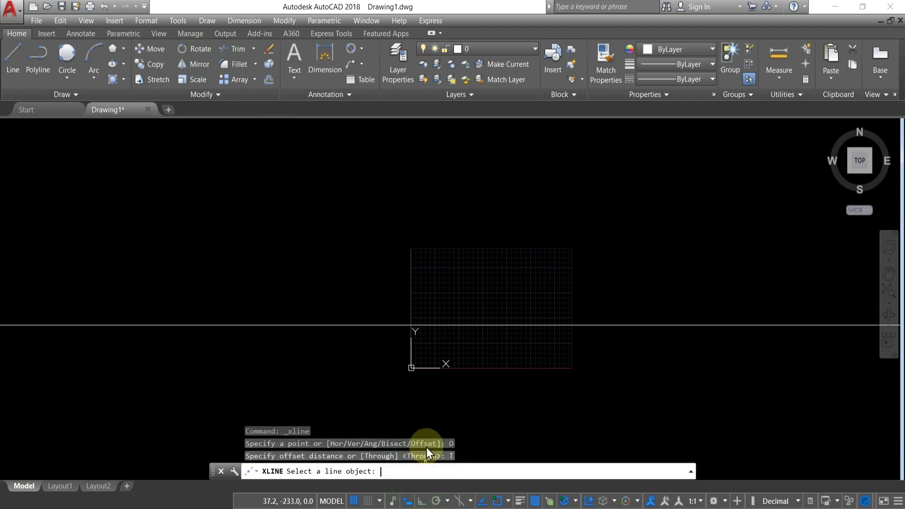
left_click(451, 325)
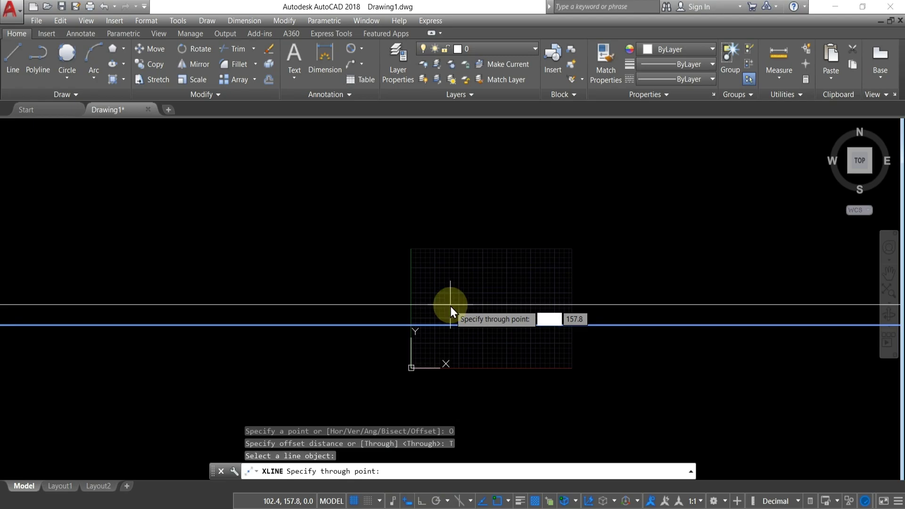
type("100")
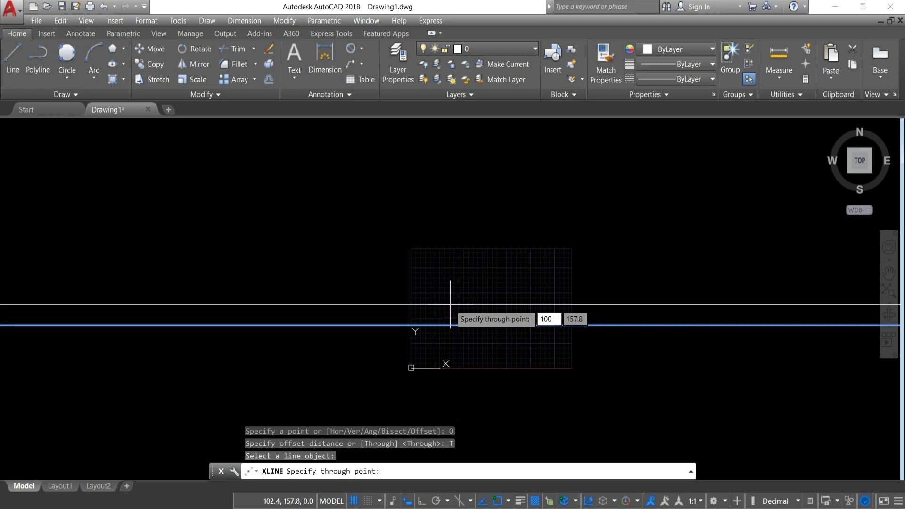
key("Return")
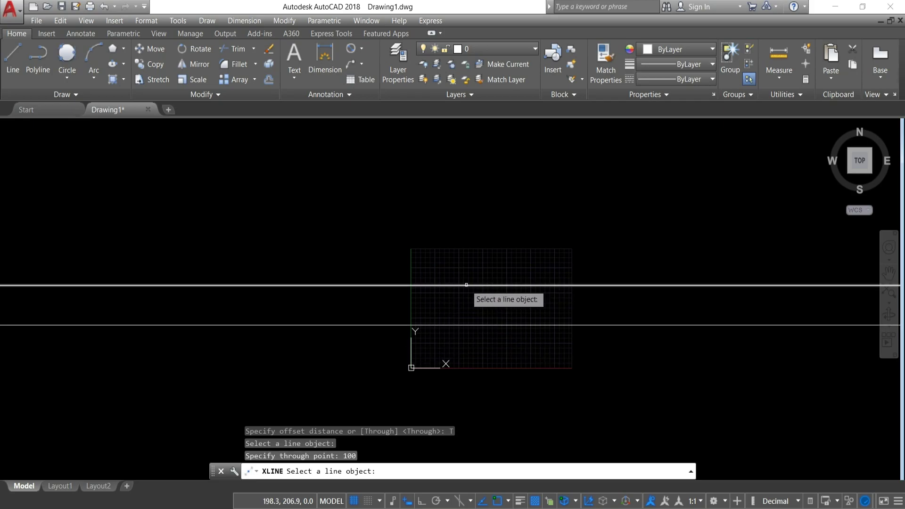
key("Escape")
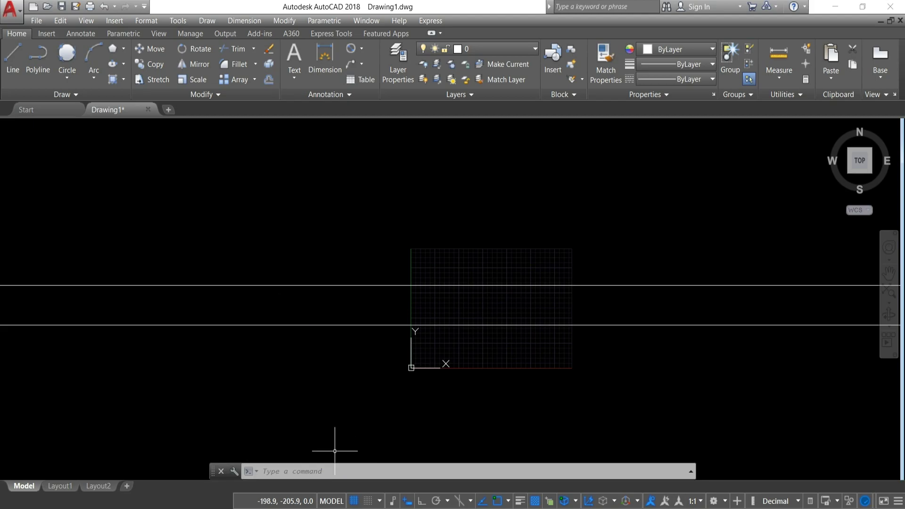
- Start the Ray tool and fan rays out from a common start point
left_click(207, 21)
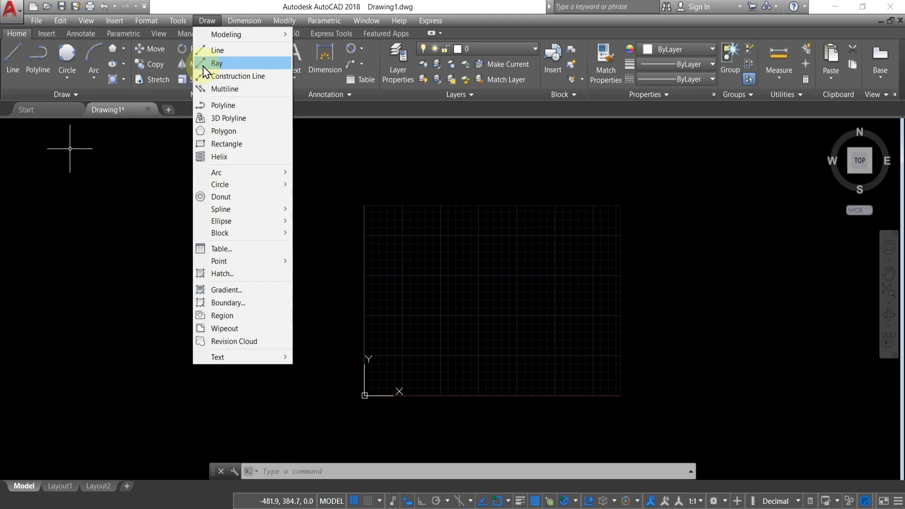
left_click(203, 67)
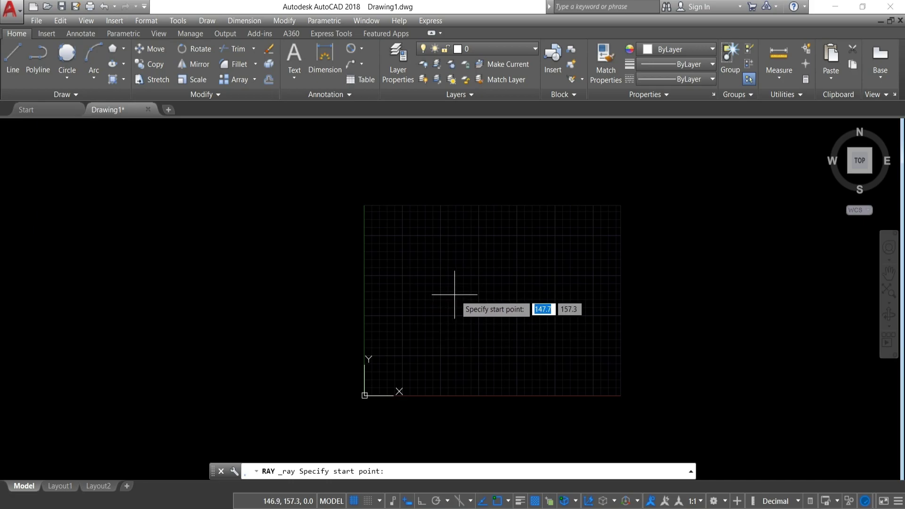
left_click(479, 298)
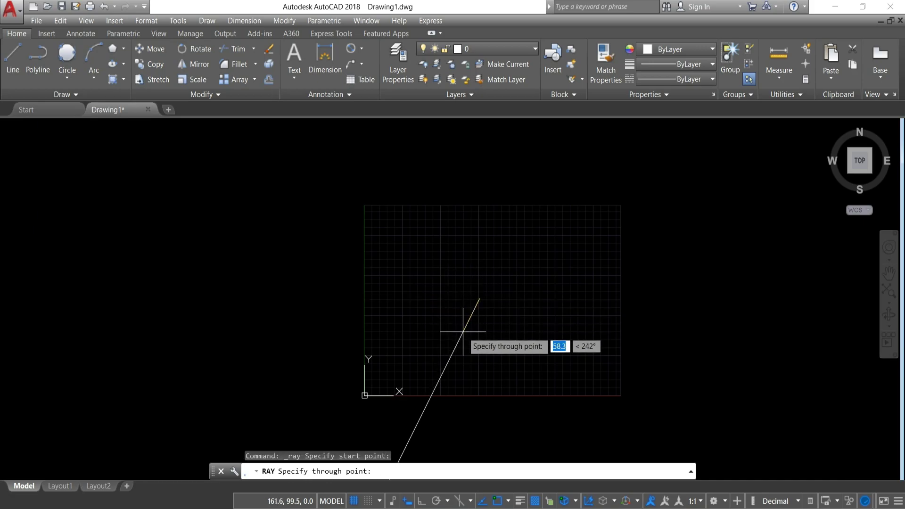
left_click(395, 257)
left_click(479, 204)
left_click(572, 314)
left_click(512, 387)
left_click(393, 376)
left_click(365, 324)
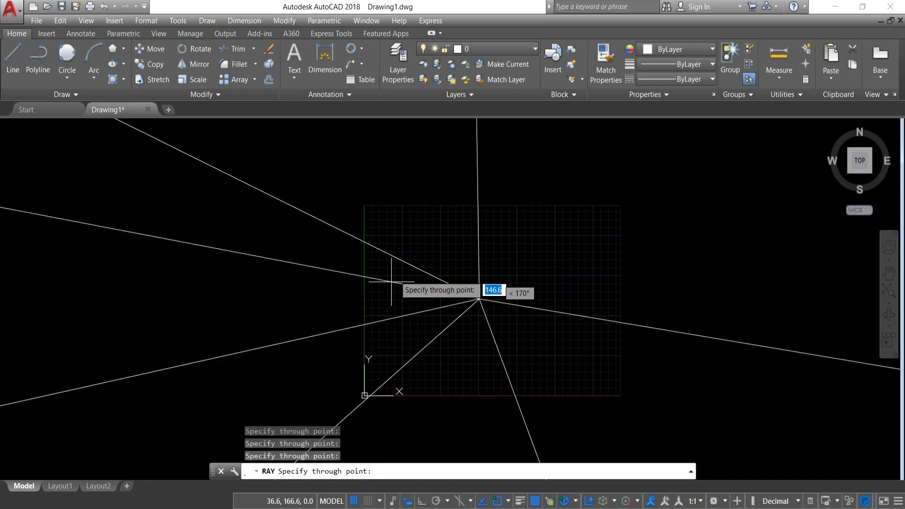
left_click(415, 244)
- Add more rays, ending with one pointing straight down, then undo all the rays
left_click(533, 269)
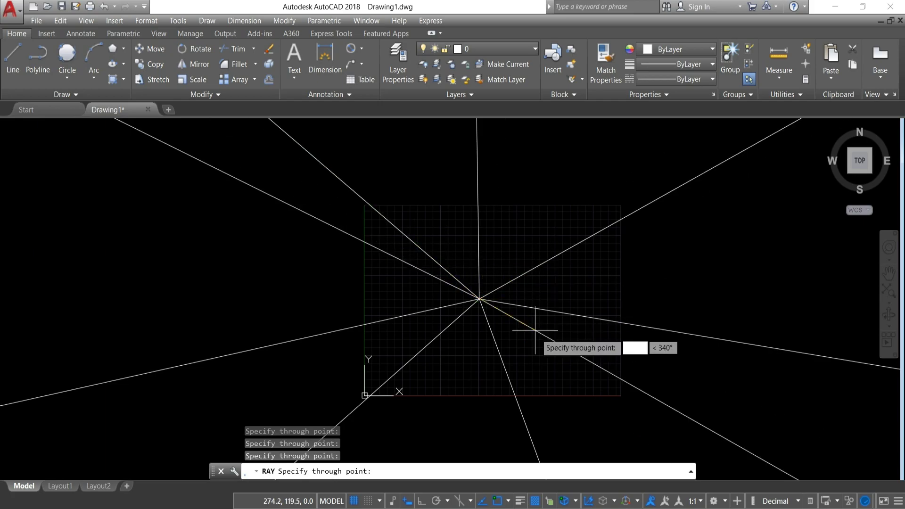
left_click(541, 356)
left_click(463, 386)
left_click(344, 374)
left_click(330, 308)
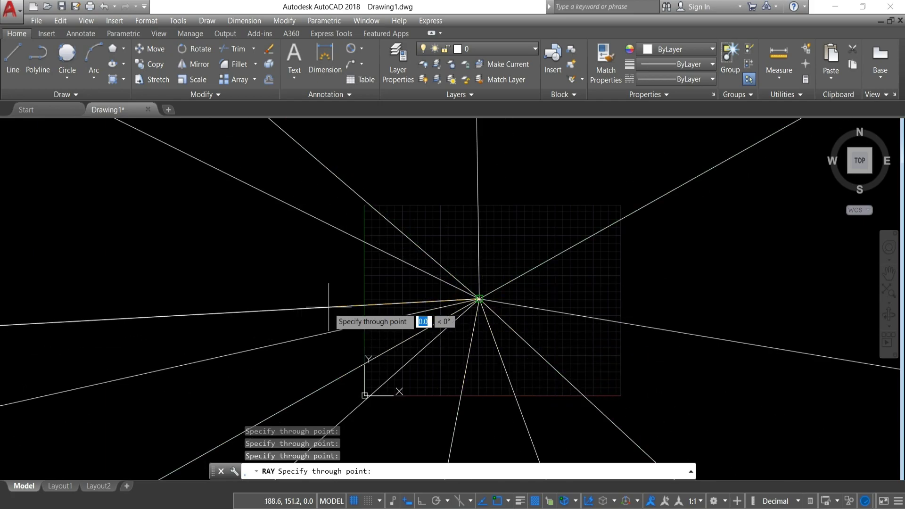
left_click(425, 224)
left_click(534, 224)
left_click(547, 296)
left_click(493, 373)
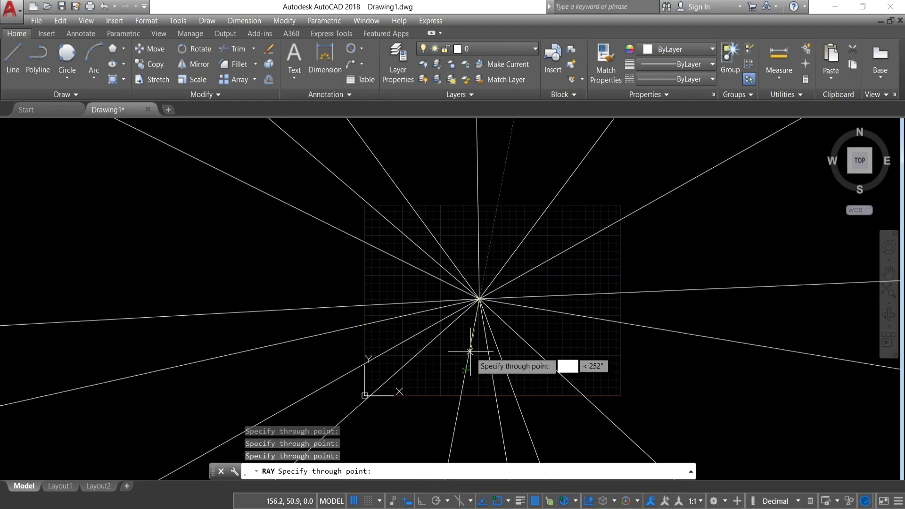
key("ctrl+z")
left_click(206, 20)
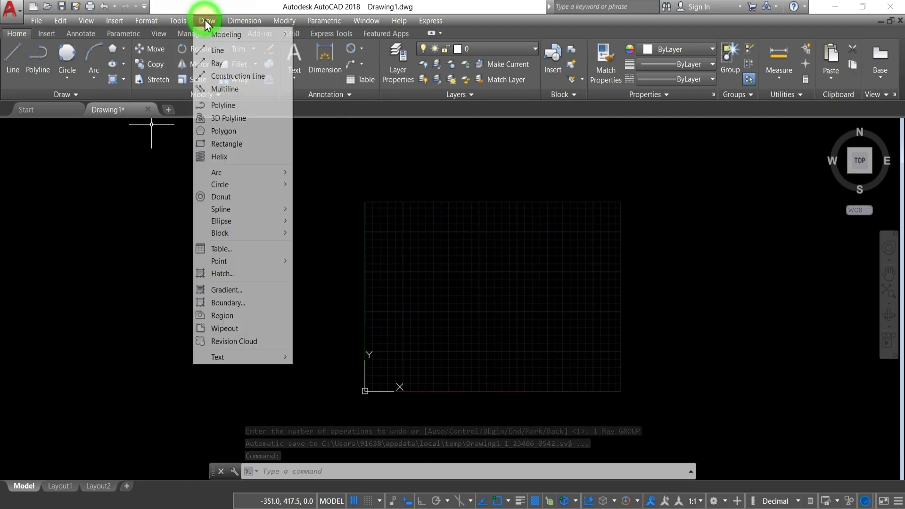
- Start MLINE and set the multiline scale to 50
left_click(230, 90)
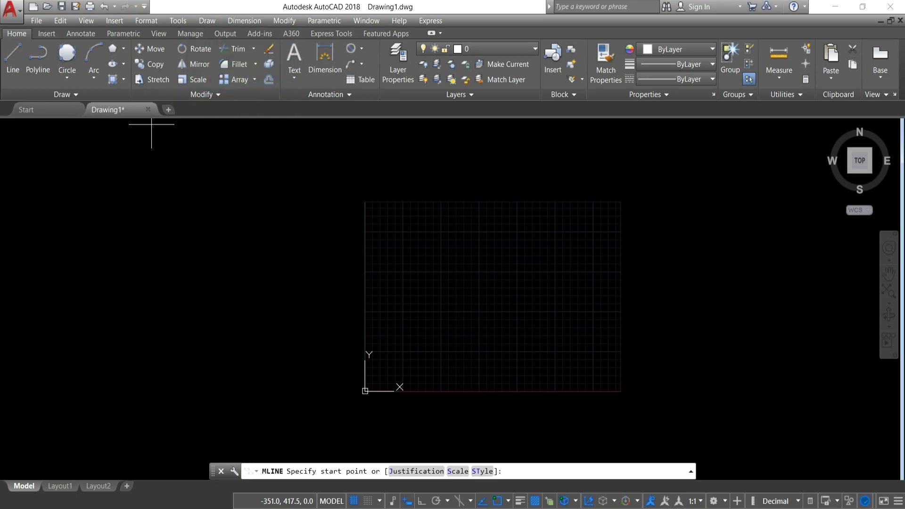
scroll(452, 361, "up", 2)
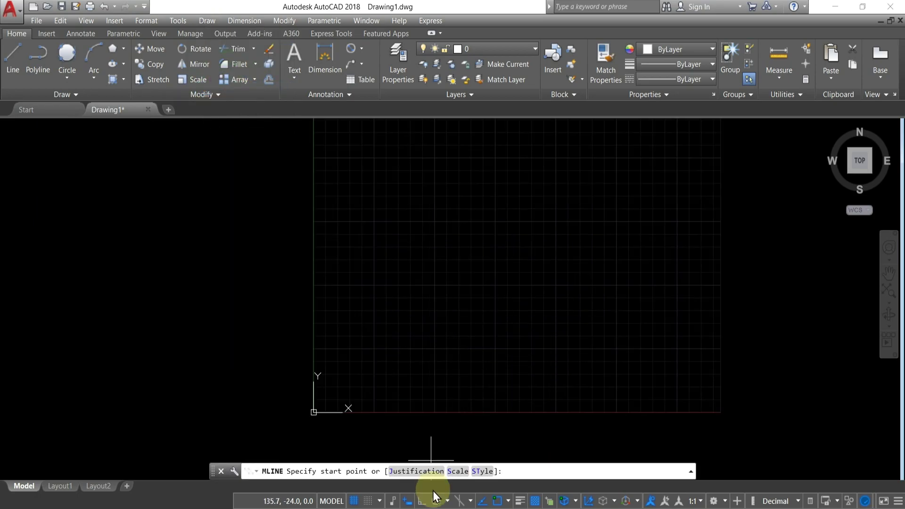
left_click(458, 471)
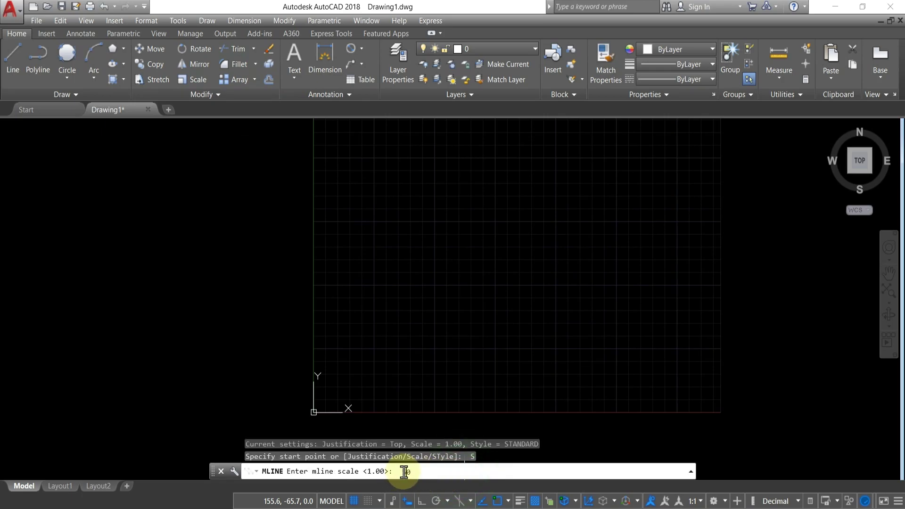
type("50")
key("Return")
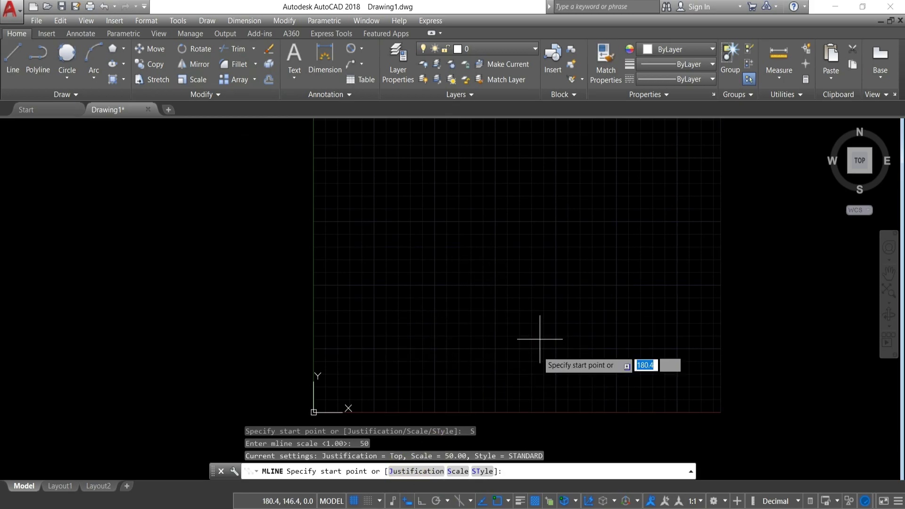
- Trace the stepped wall path through its corner points and end the multiline
left_click(417, 314)
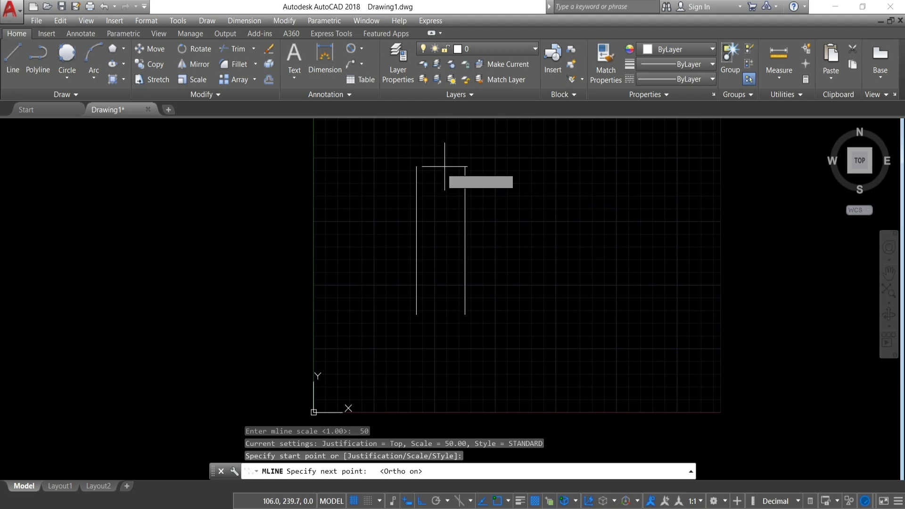
left_click(468, 150)
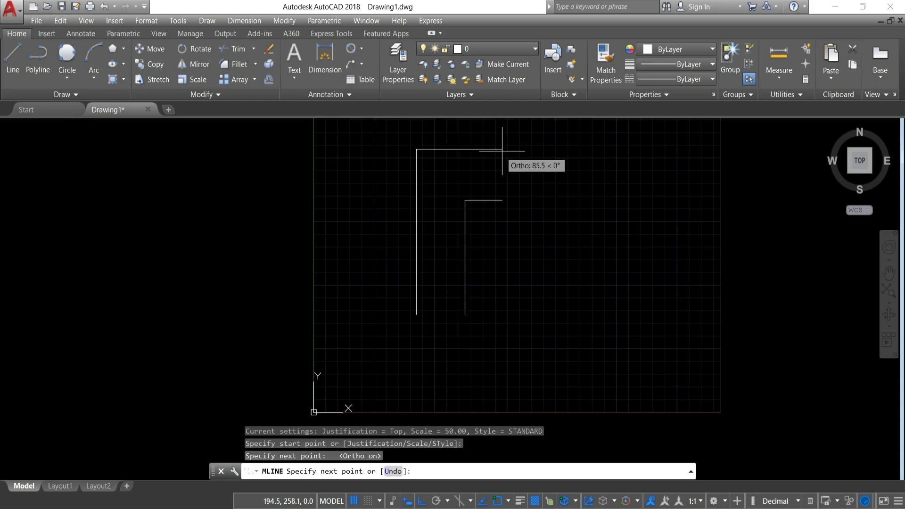
left_click(655, 161)
left_click(655, 304)
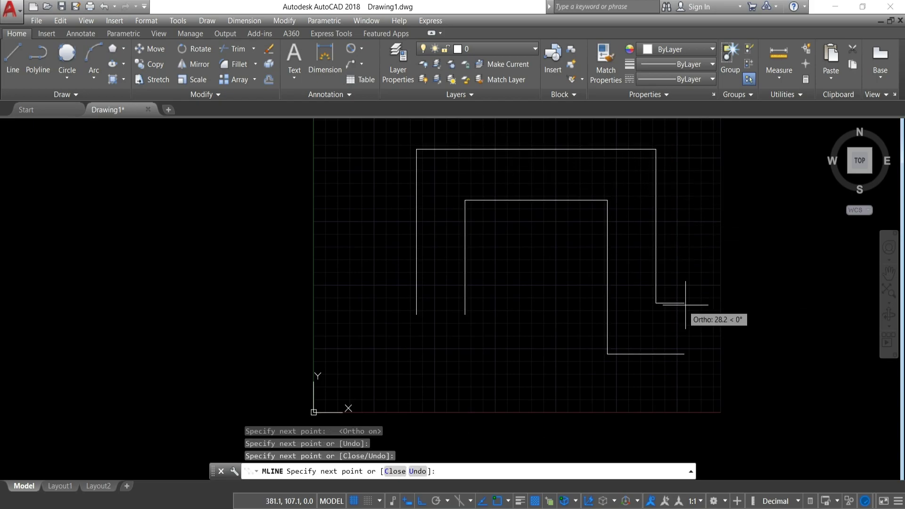
left_click(741, 304)
left_click(741, 417)
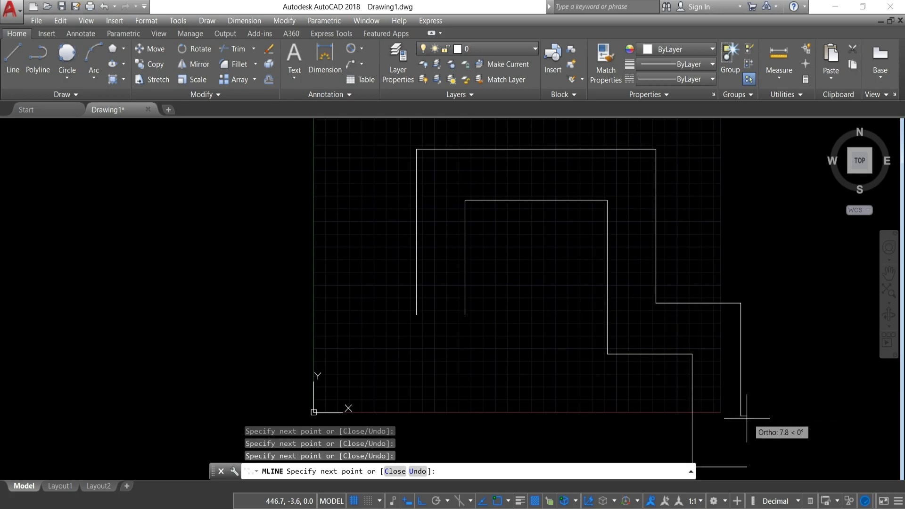
left_click(534, 426)
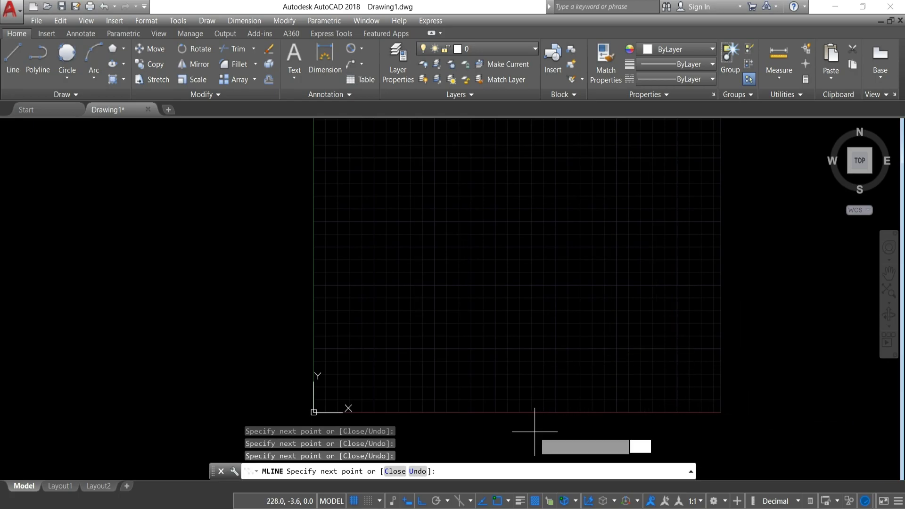
key("Escape")
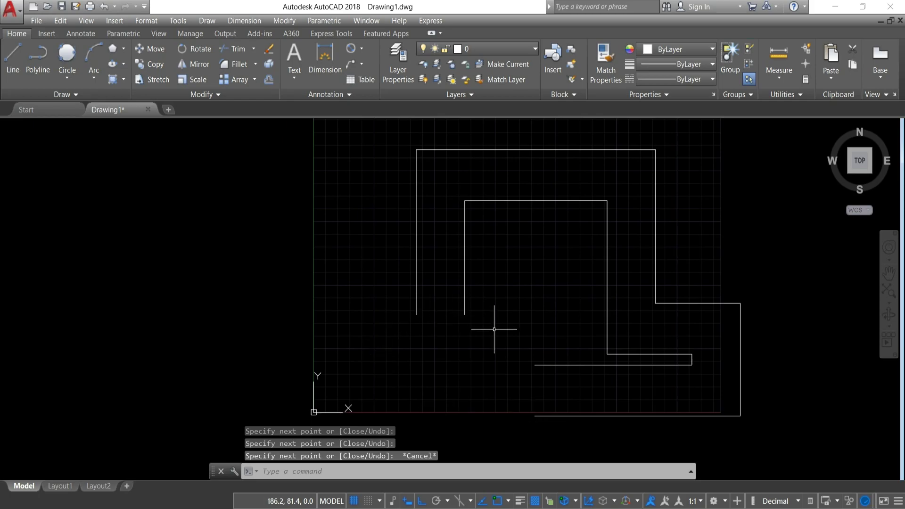
- Add a 50.0000 linear dimension between the multiline's two wall line ends
scroll(566, 377, "down", 1)
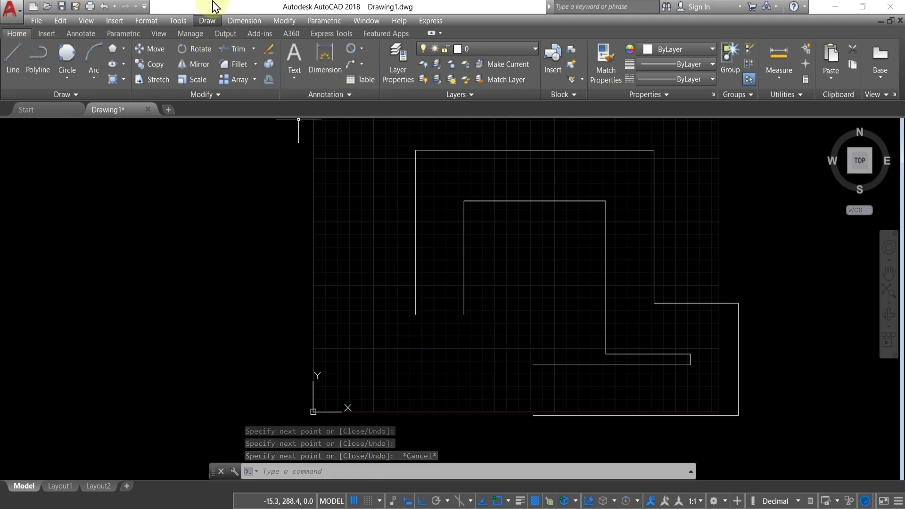
left_click(360, 48)
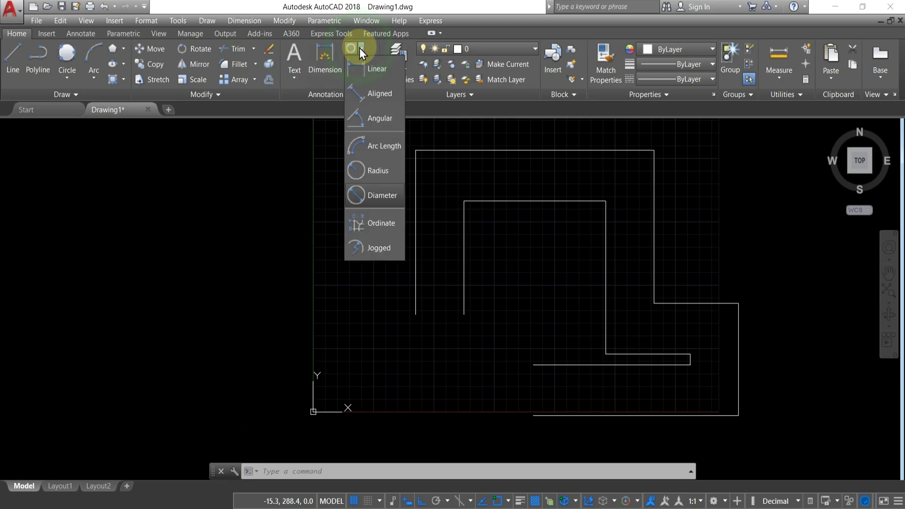
left_click(362, 69)
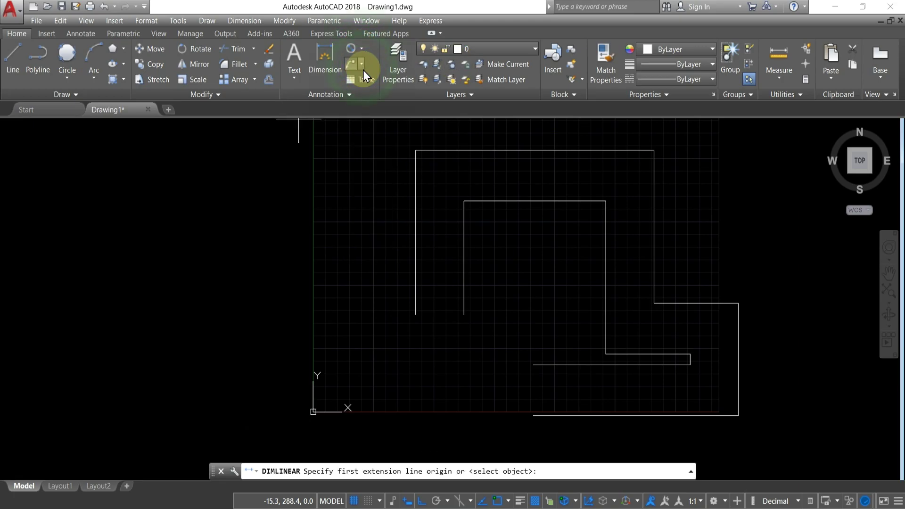
left_click(415, 314)
left_click(463, 314)
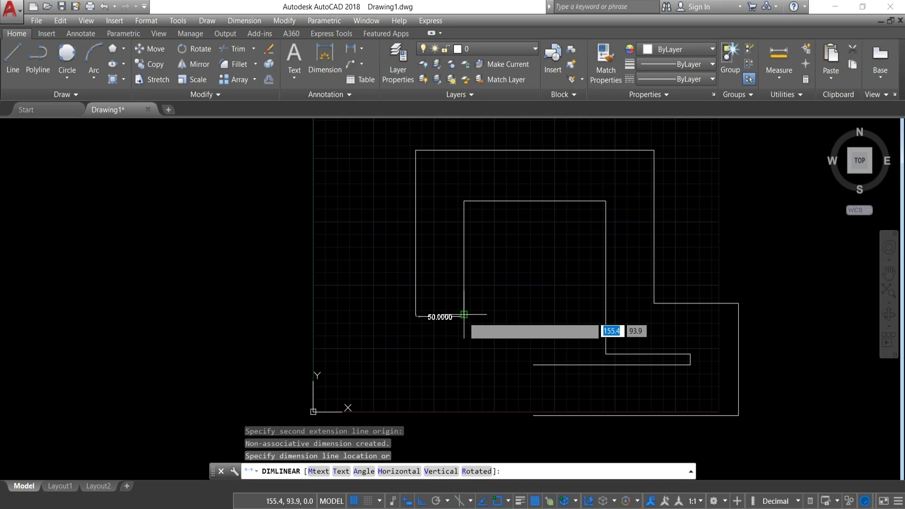
left_click(452, 349)
scroll(436, 355, "up", 8)
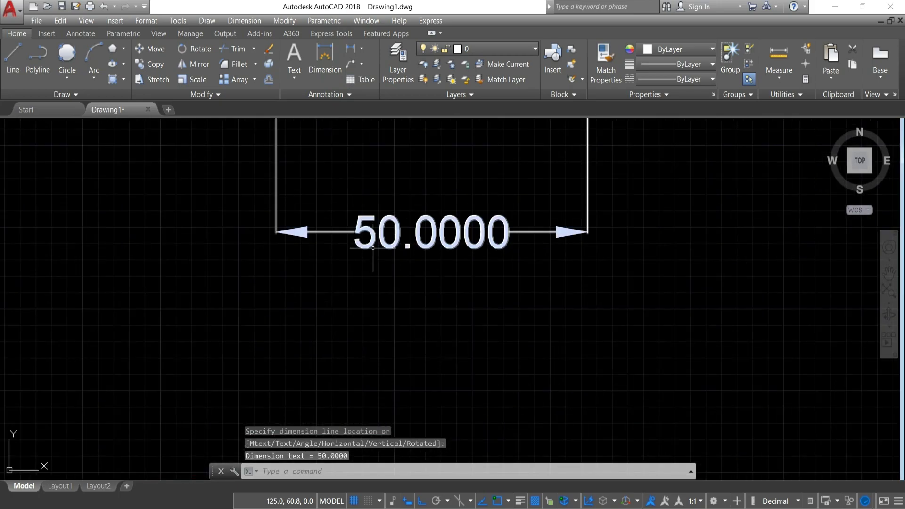
scroll(462, 350, "down", 6)
scroll(462, 350, "down", 3)
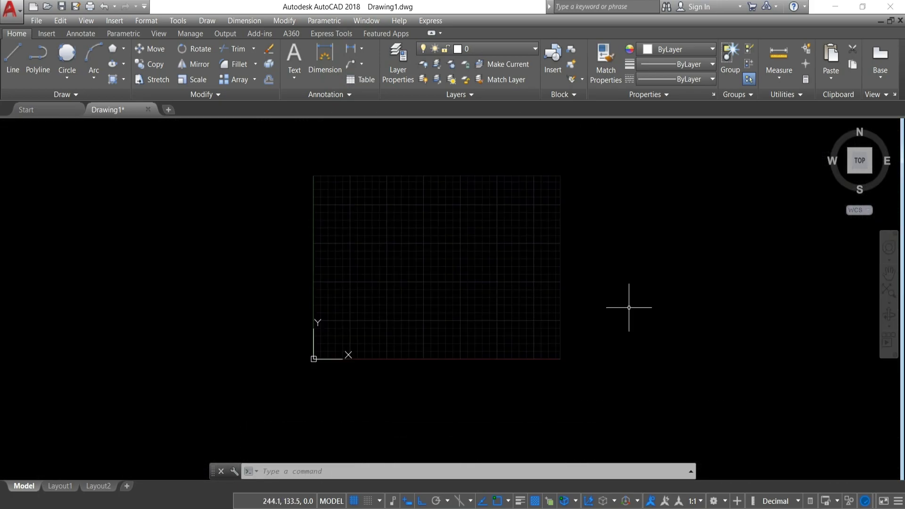
- Switch to the isometric Home view with the ViewCube
left_click(829, 127)
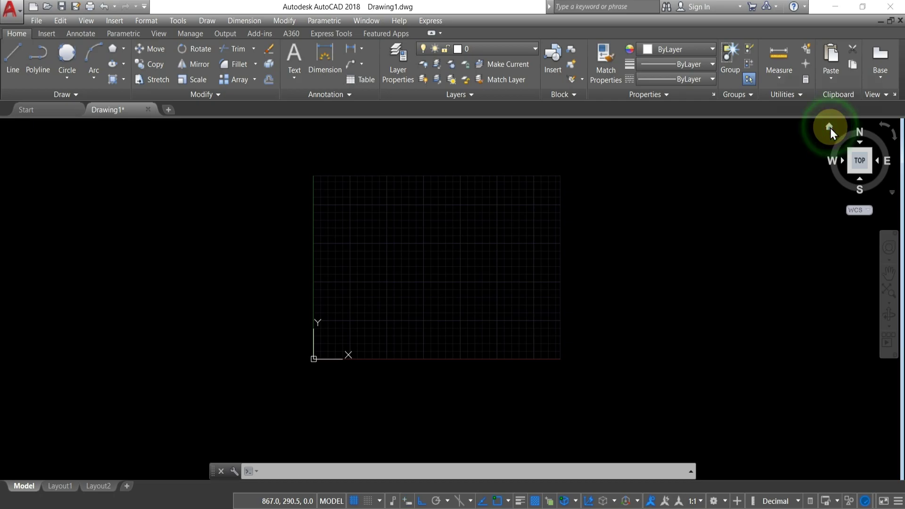
scroll(667, 313, "down", 4)
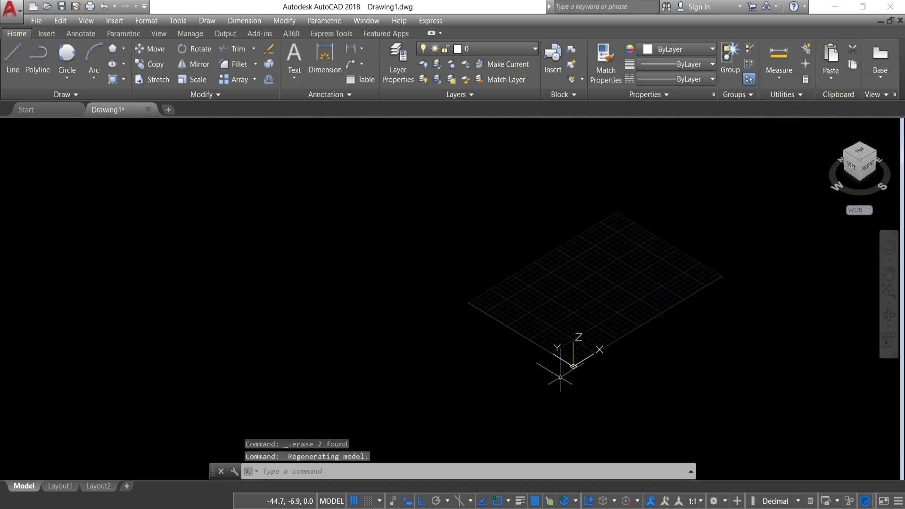
scroll(762, 218, "up", 2)
- Draw a zigzag 3D polyline with segments rising vertically off the grid and crossing it
left_click(207, 21)
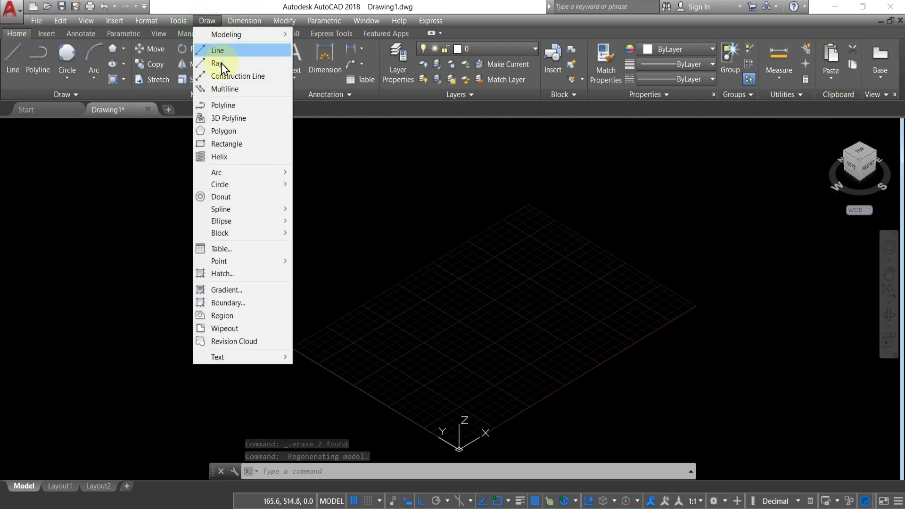
left_click(231, 118)
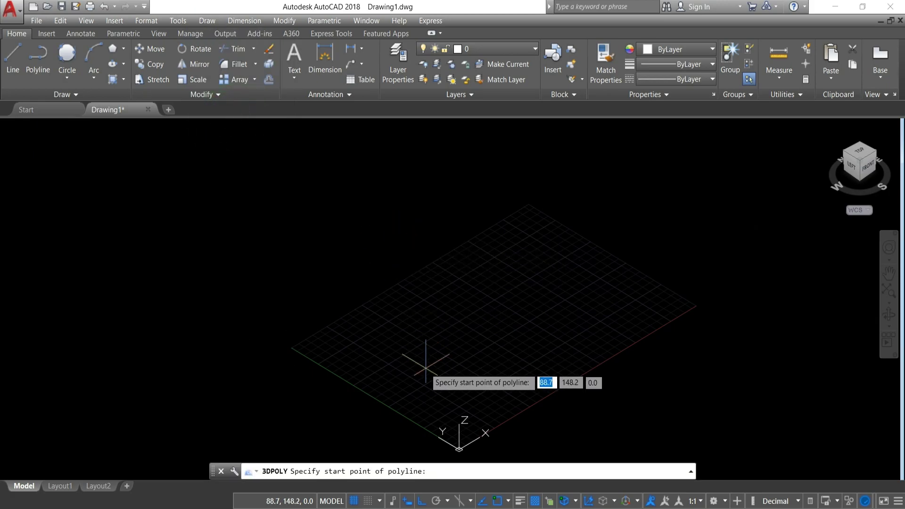
left_click(433, 329)
left_click(509, 375)
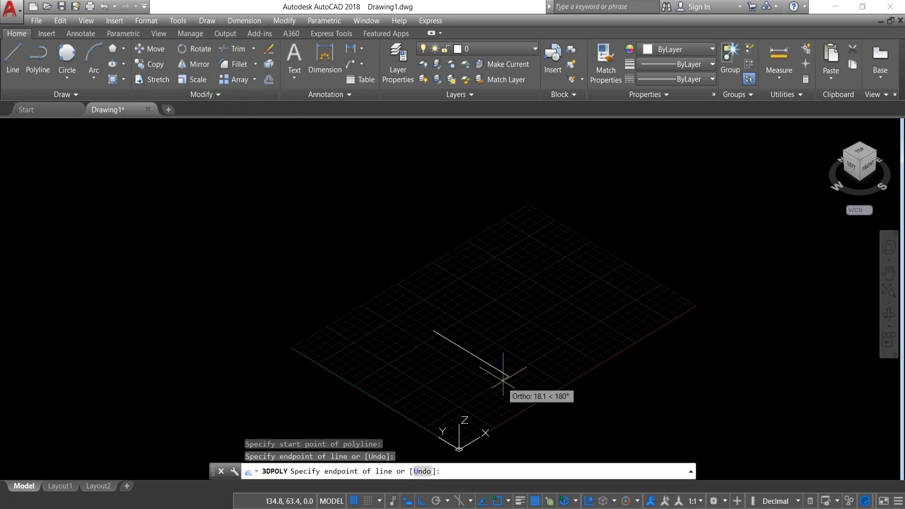
left_click(508, 286)
left_click(567, 252)
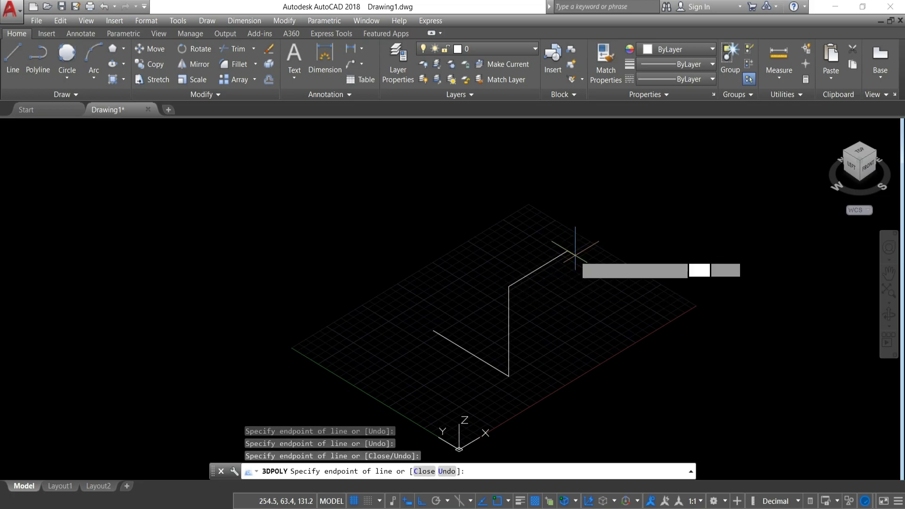
left_click(579, 330)
left_click(642, 290)
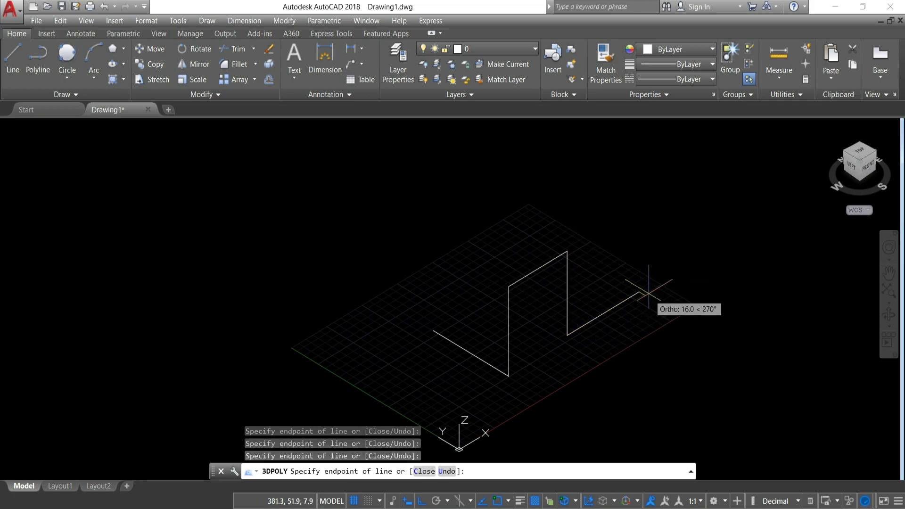
left_click(547, 237)
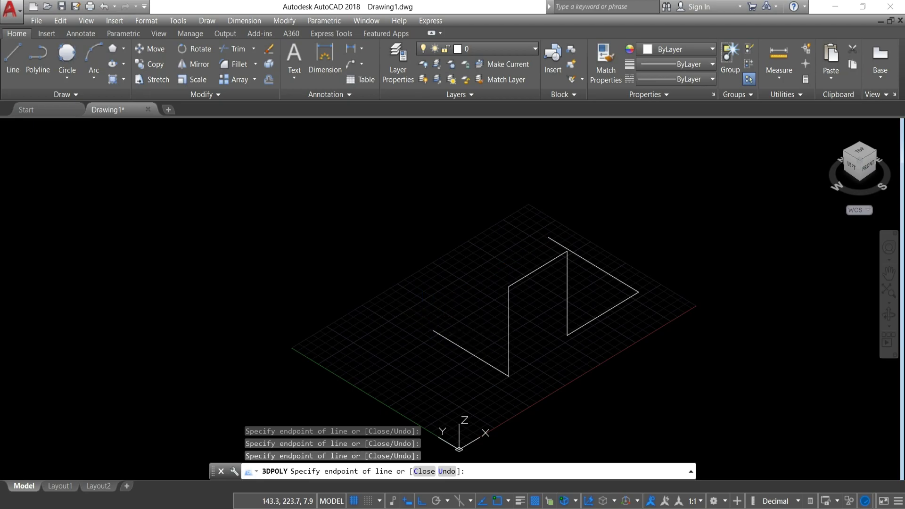
- Orbit around the 3D polyline, view it from the top, then return to Home
left_click(889, 315)
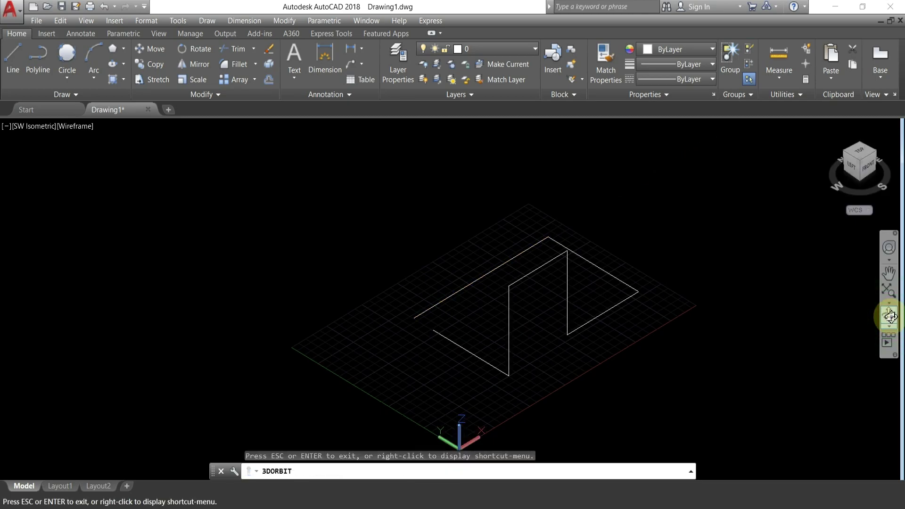
left_click_drag(769, 371, 638, 333)
key("Escape")
left_click(859, 156)
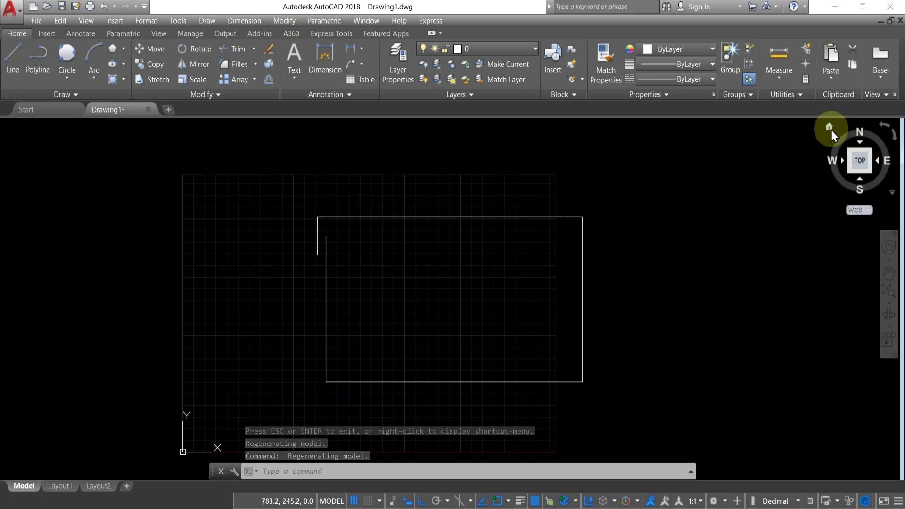
left_click(829, 127)
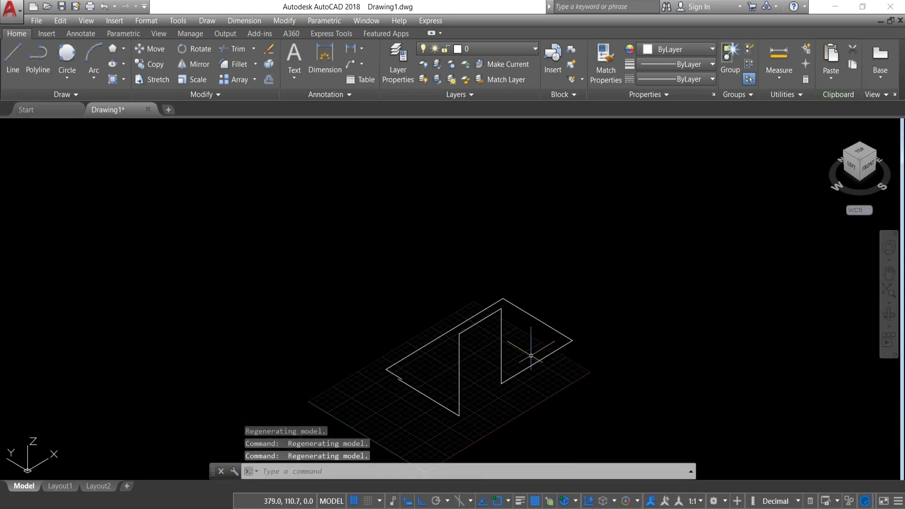
- Window-select the 3D polyline and delete it
left_click(543, 406)
left_click(363, 374)
key("Delete")
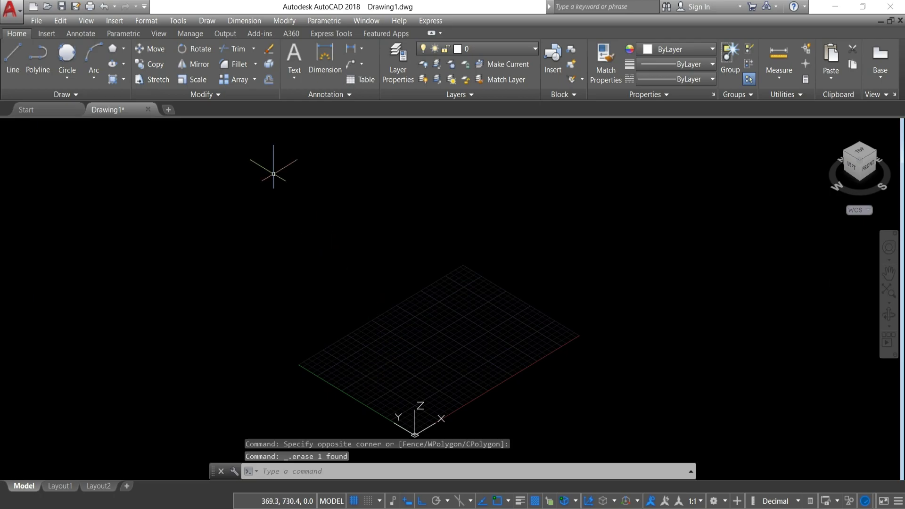
- Draw a helix on the grid with base radius 50, top radius 0 and height 0
left_click(206, 20)
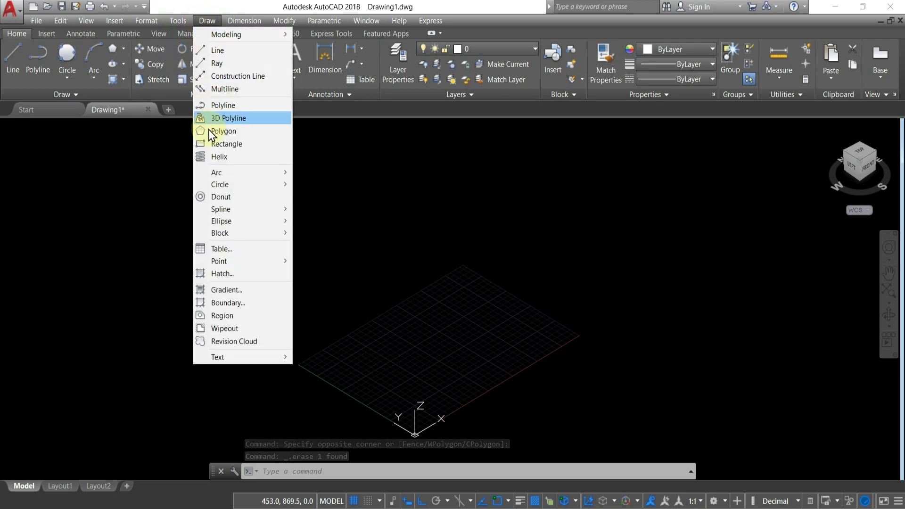
left_click(210, 155)
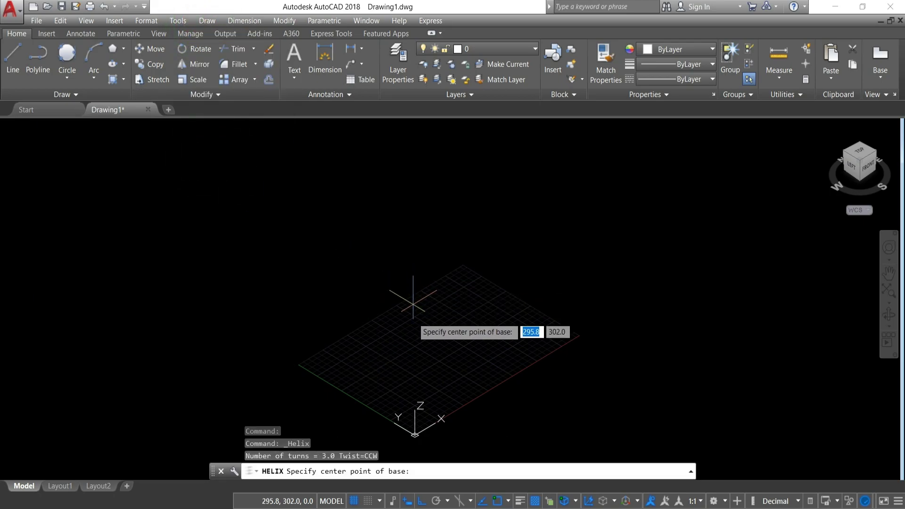
left_click(428, 340)
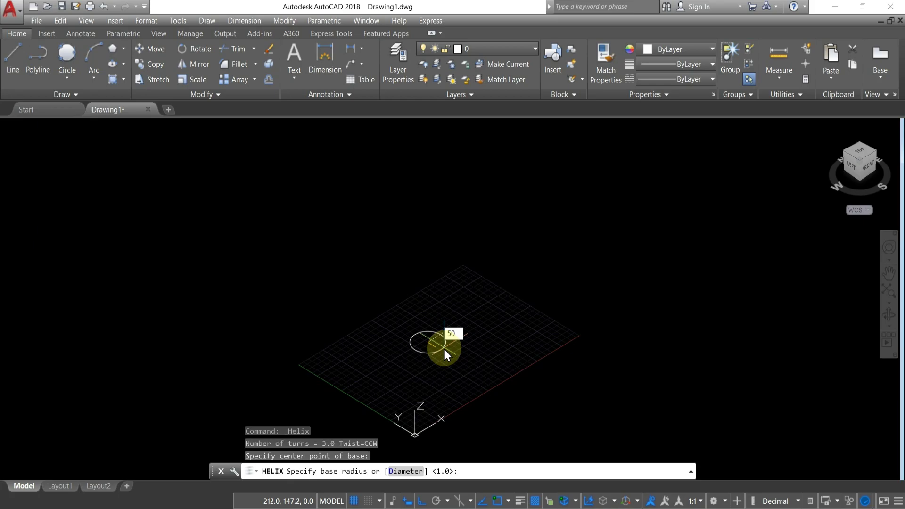
type("50")
left_click(444, 349)
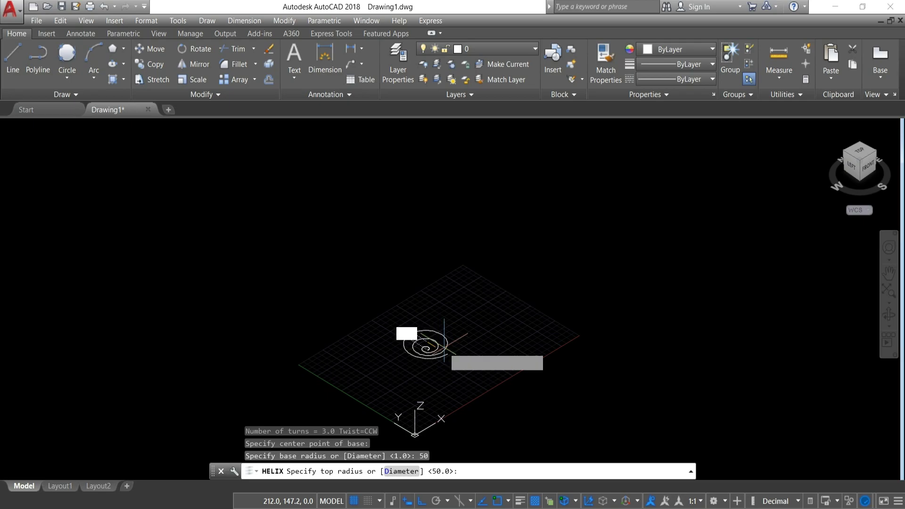
type("0")
key("Return")
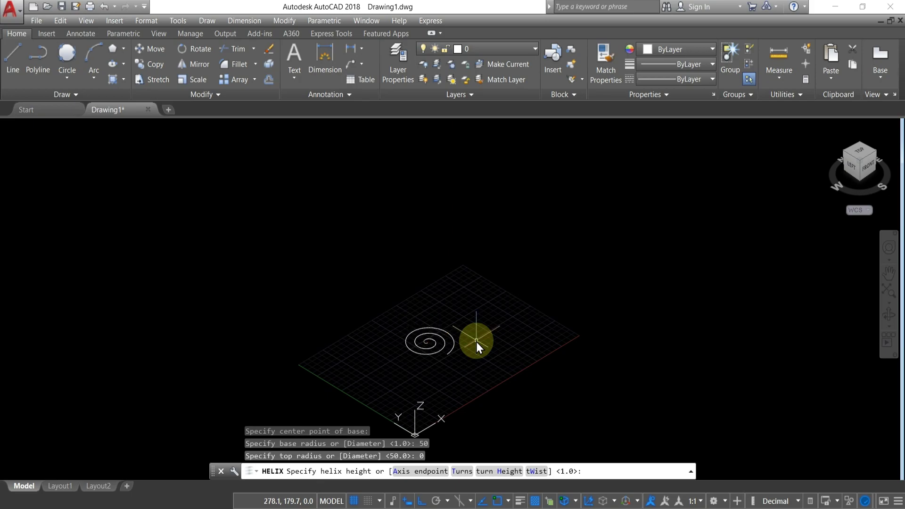
type("0")
key("Return")
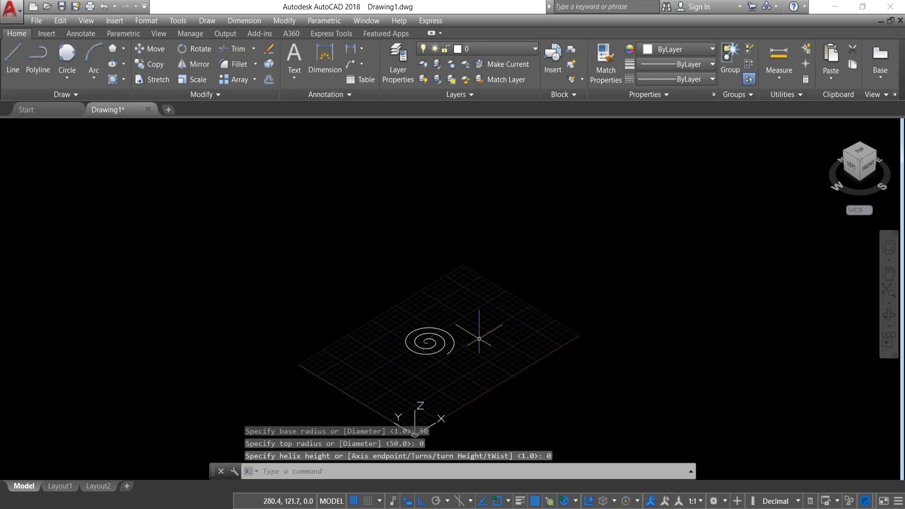
scroll(421, 352, "up", 5)
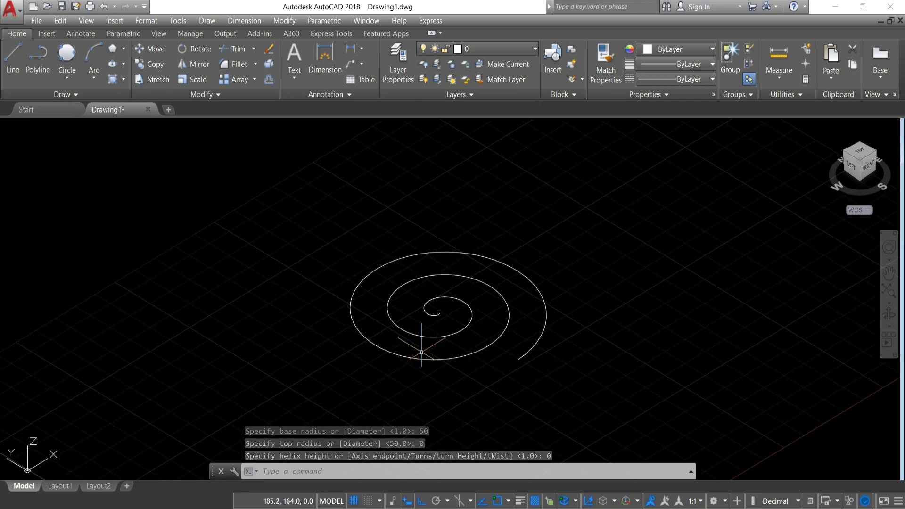
scroll(419, 356, "down", 3)
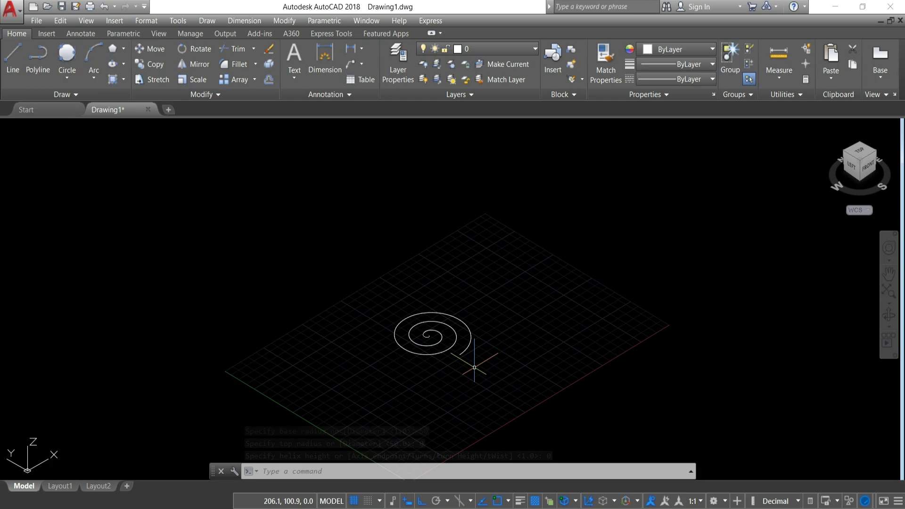
- Window-select the flat spiral and delete it
left_click(364, 304)
left_click(495, 394)
key("Delete")
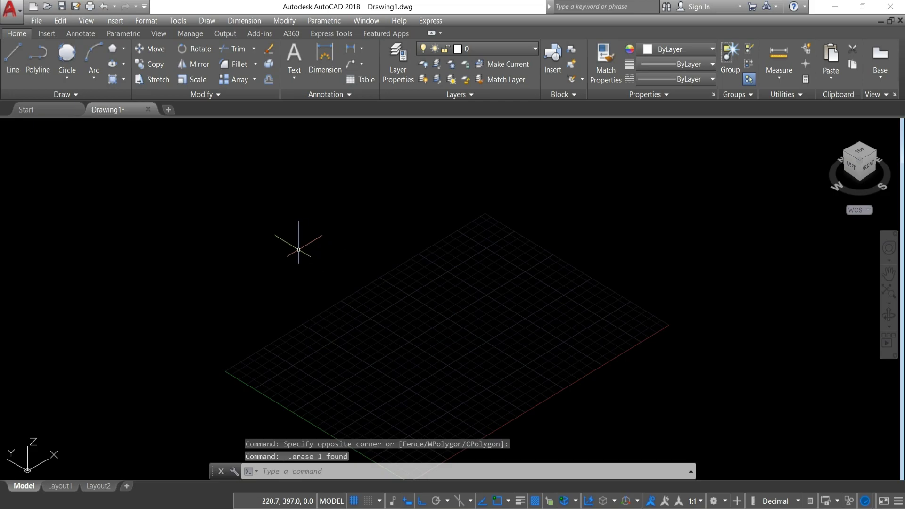
left_click(206, 21)
left_click(206, 21)
key("ctrl+z")
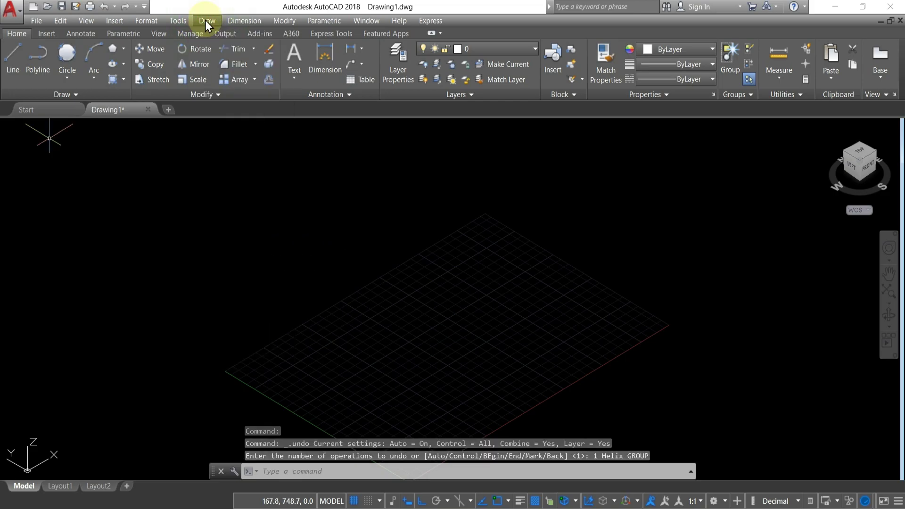
- Draw a helix with base radius 50, top radius 50 and height 100
left_click(206, 22)
left_click(193, 155)
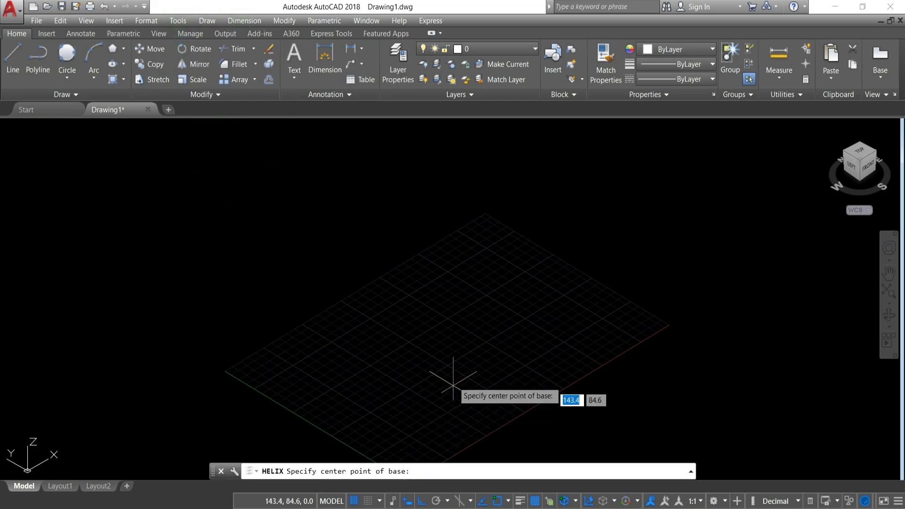
left_click(445, 347)
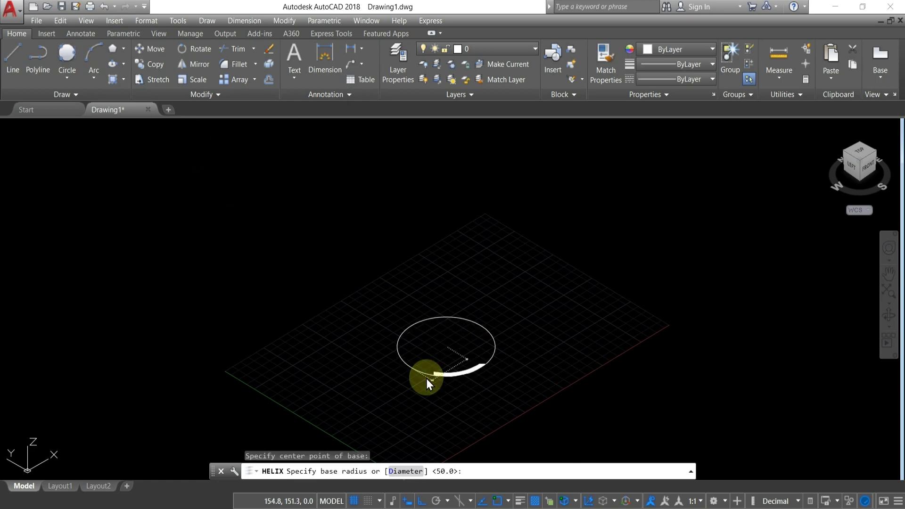
type("50")
key("Return")
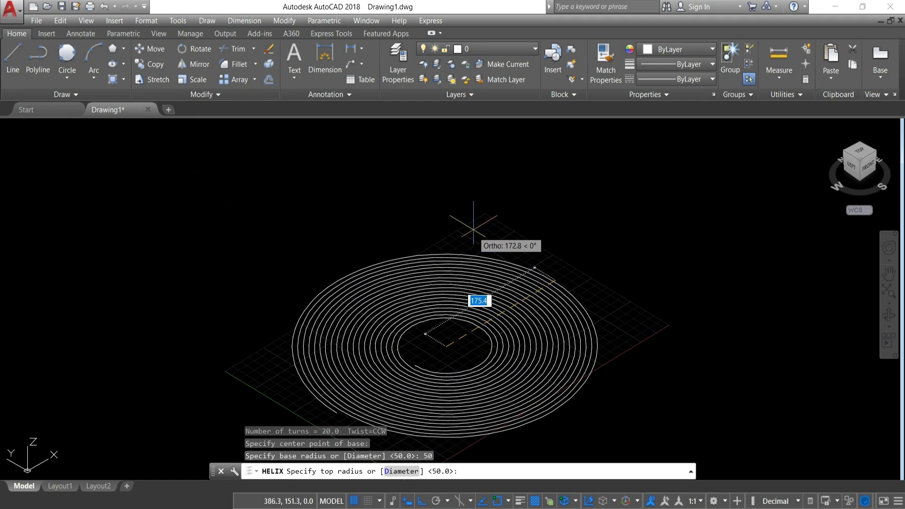
type("50")
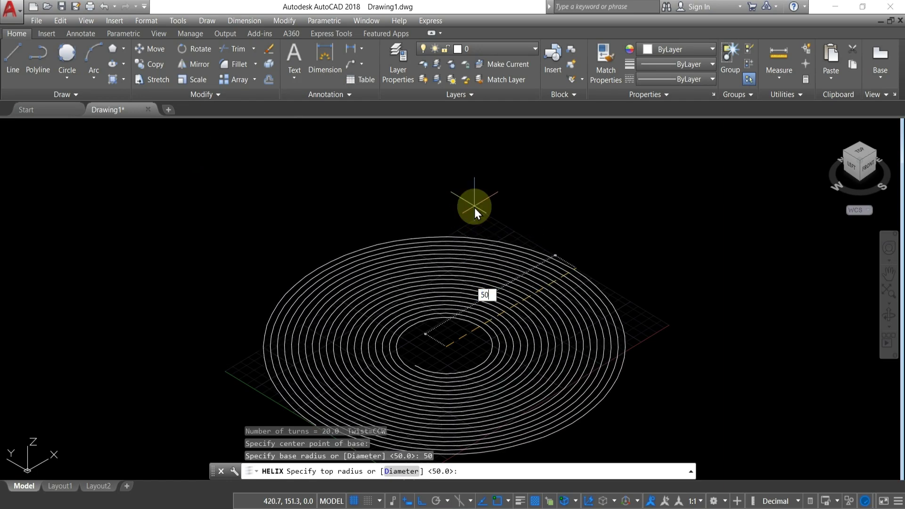
key("Return")
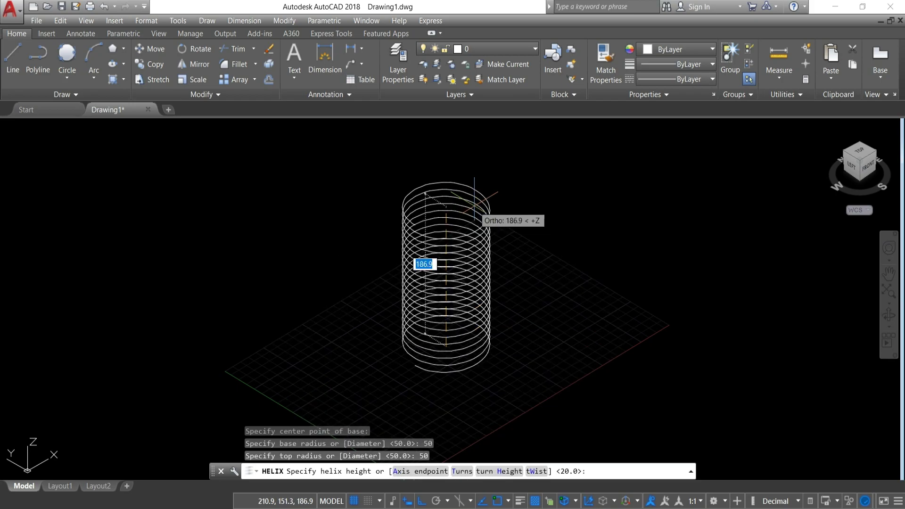
type("10")
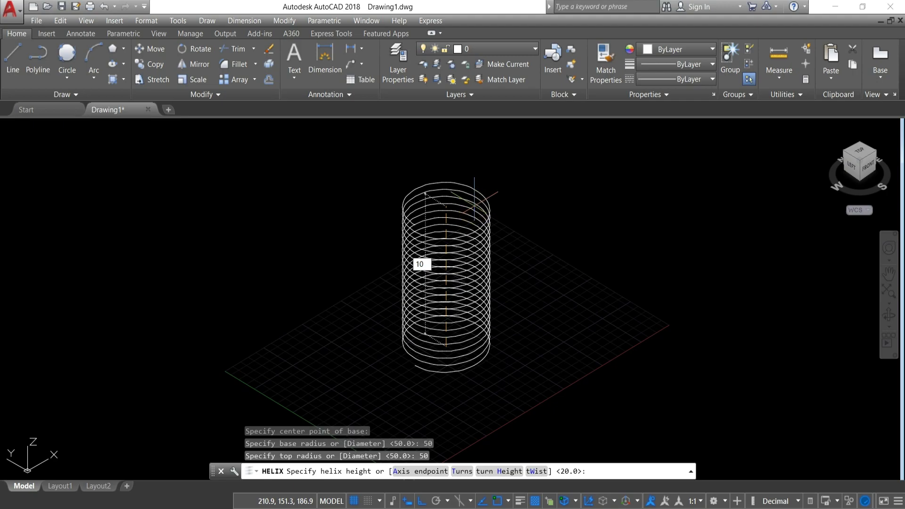
key("Return")
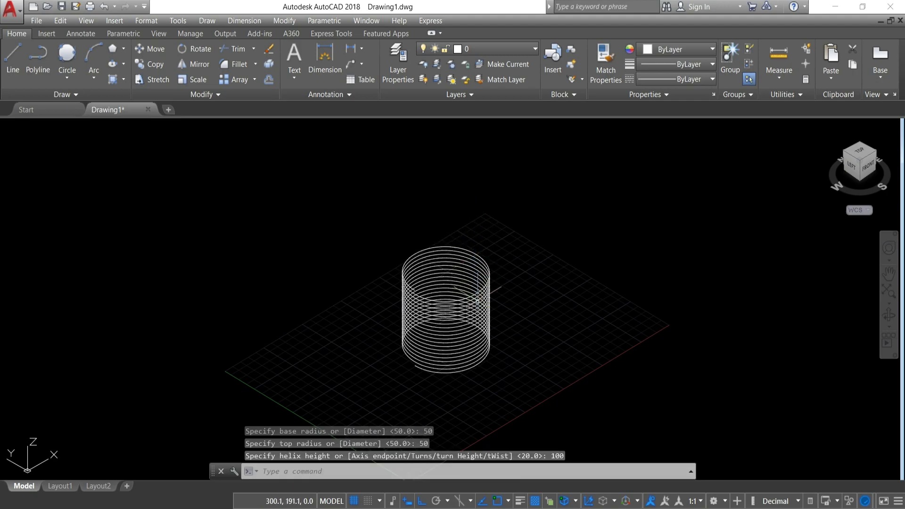
scroll(433, 398, "up", 4)
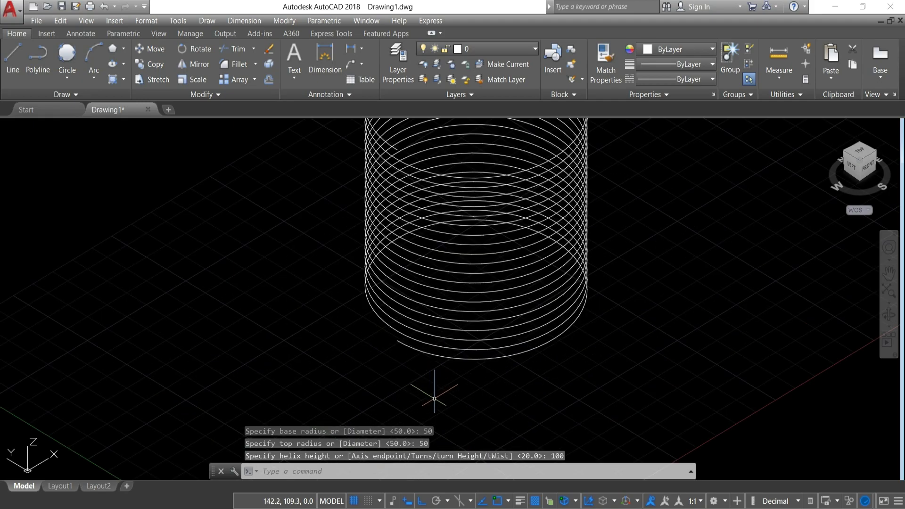
scroll(434, 398, "down", 2)
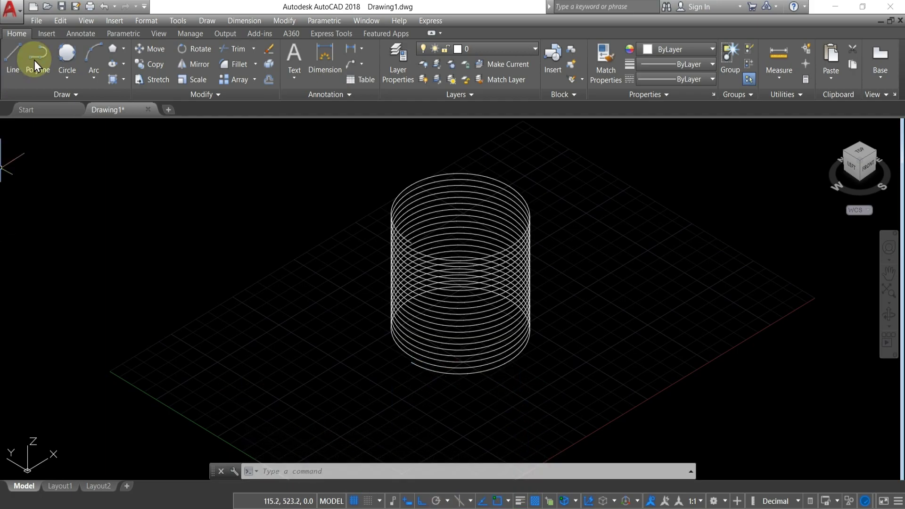
- Draw a small centre-radius circle just below the start of the helix
left_click(67, 78)
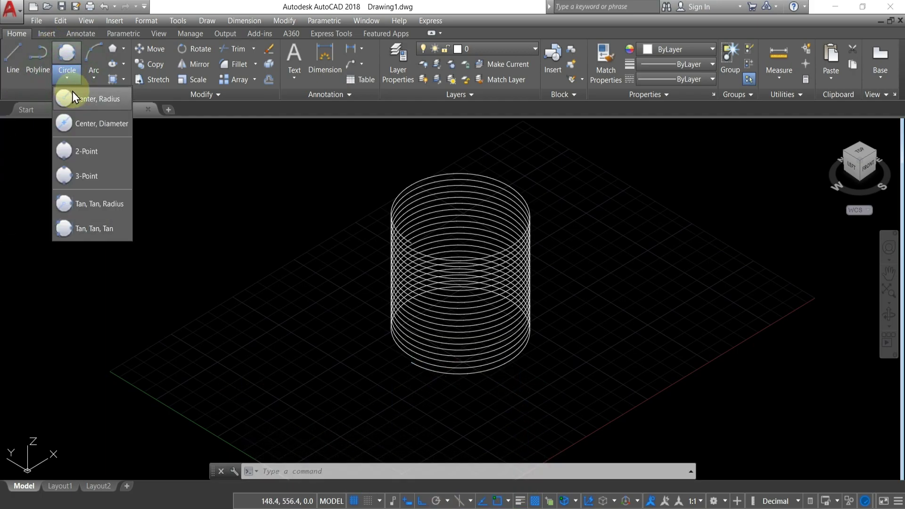
left_click(69, 92)
left_click(466, 405)
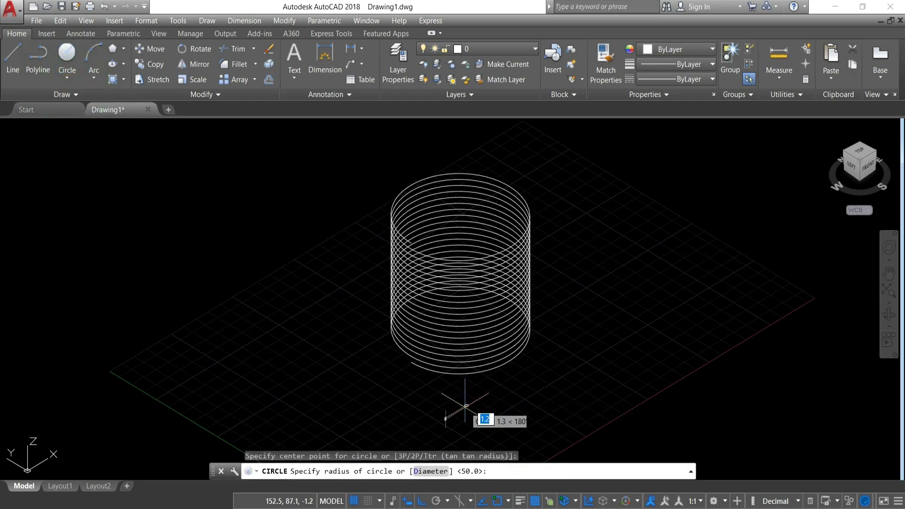
left_click(470, 406)
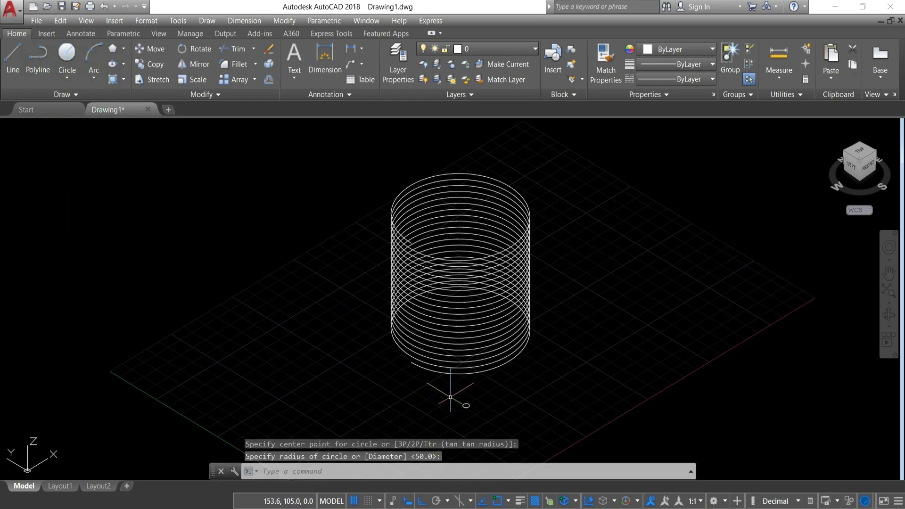
scroll(471, 419, "up", 4)
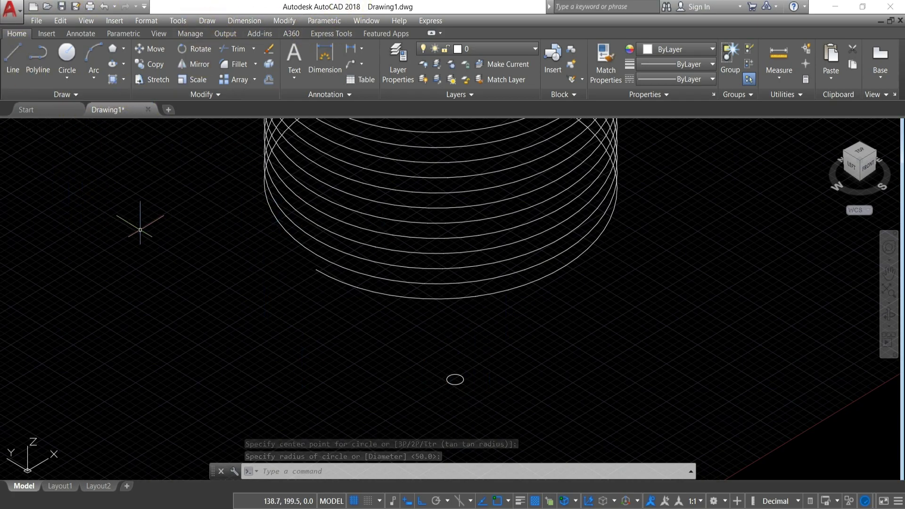
- Sweep the small circle along the helix path to form a solid spring
type("s")
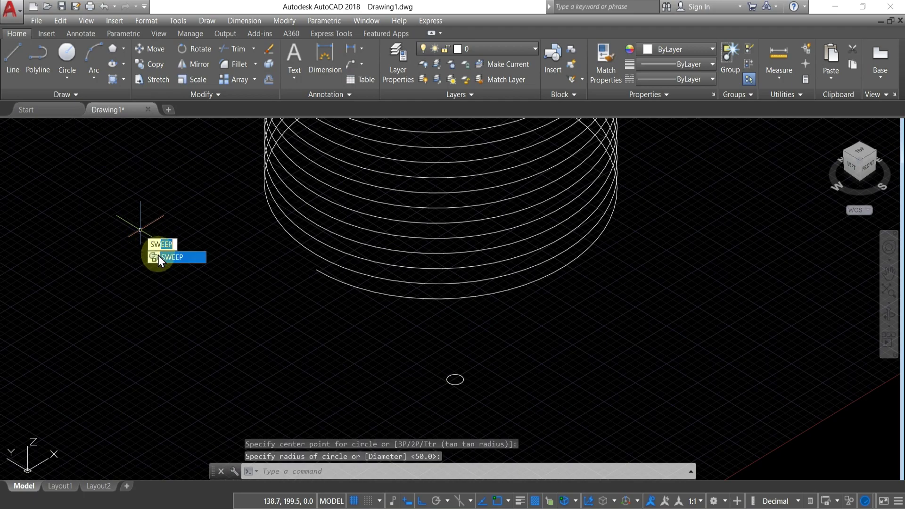
left_click(163, 257)
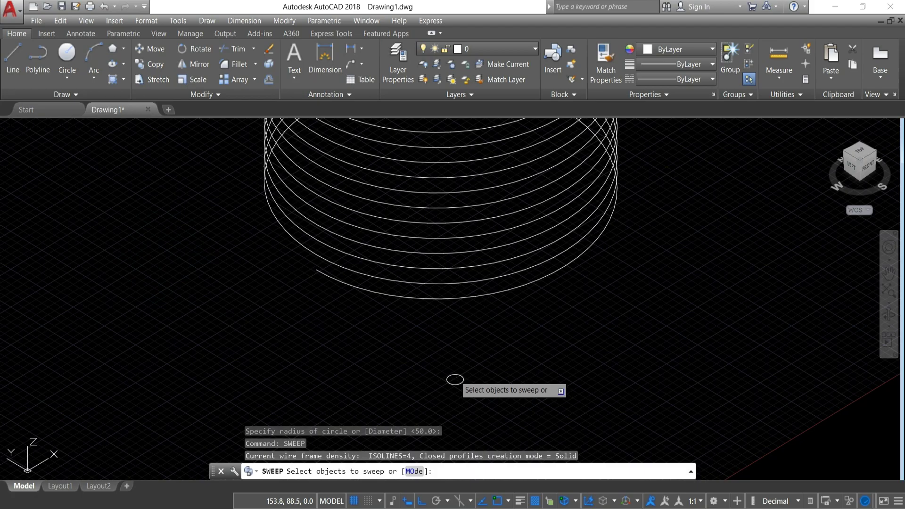
left_click(447, 379)
key("Return")
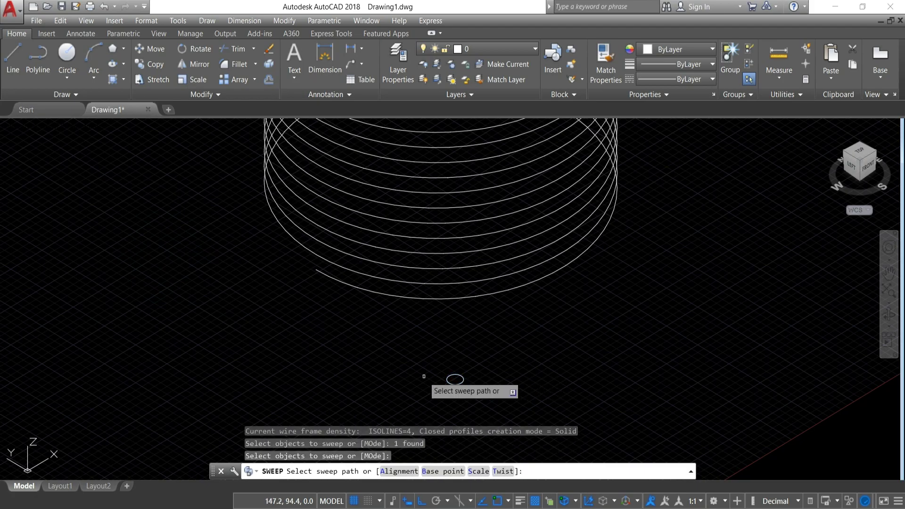
left_click(332, 278)
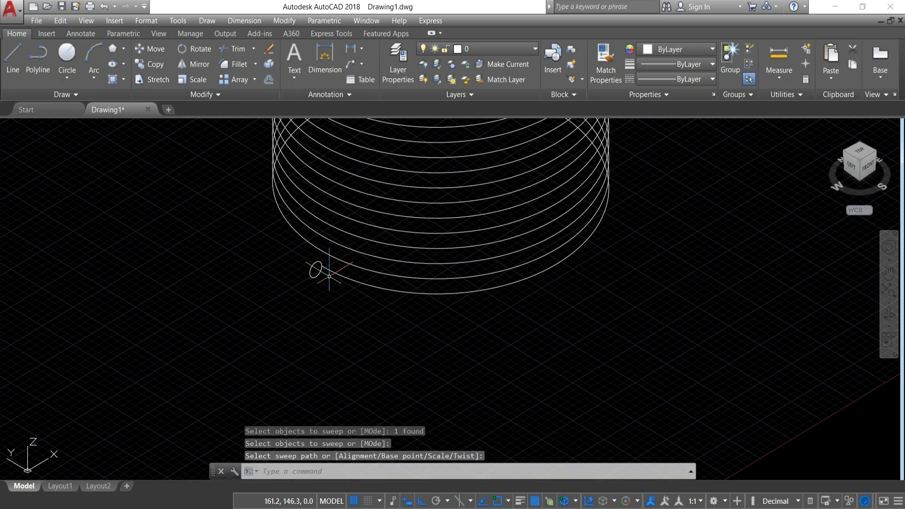
scroll(329, 276, "down", 3)
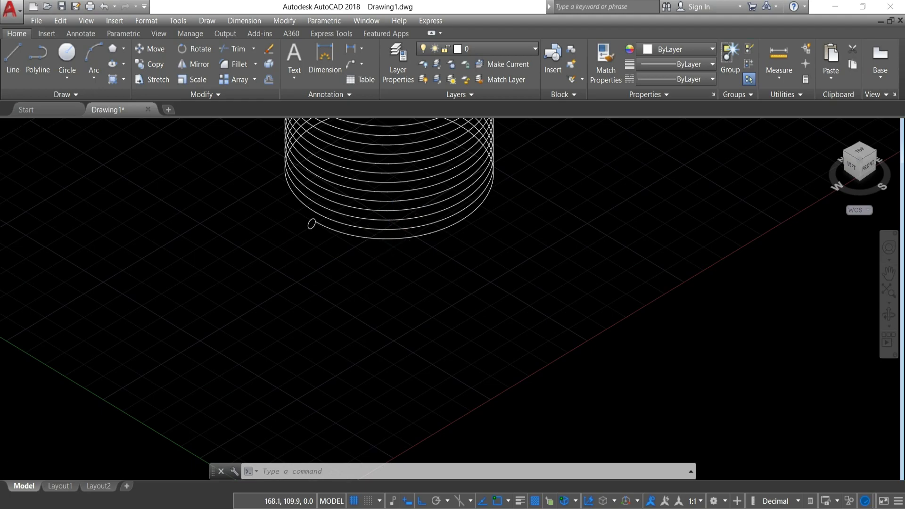
scroll(388, 258, "down", 4)
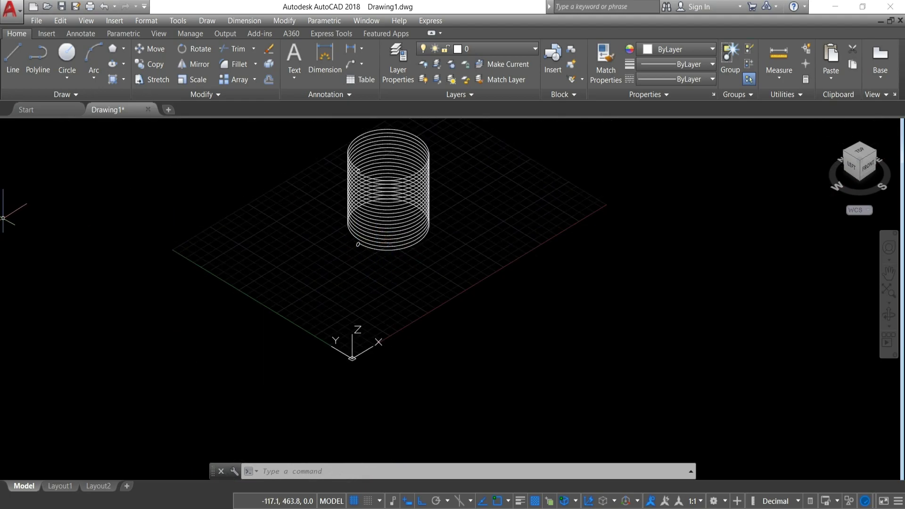
- Set the viewport visual style to Realistic
left_click(75, 126)
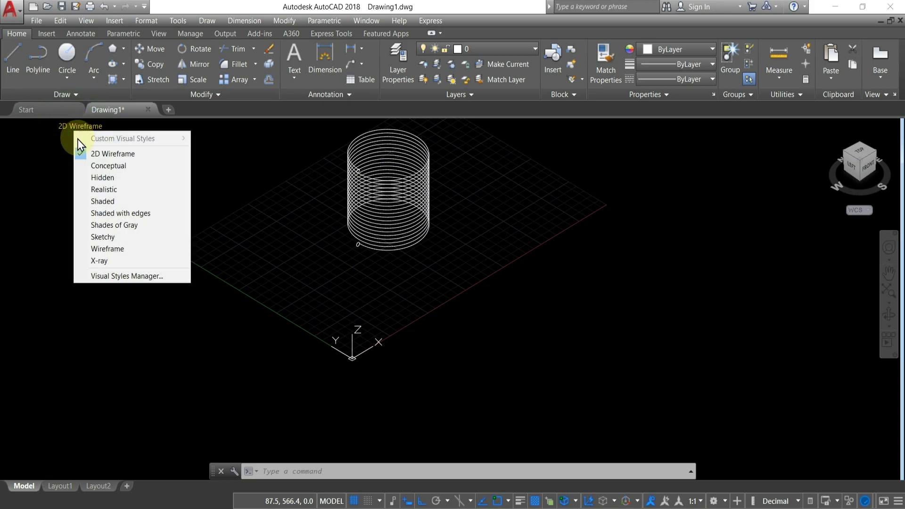
left_click(87, 190)
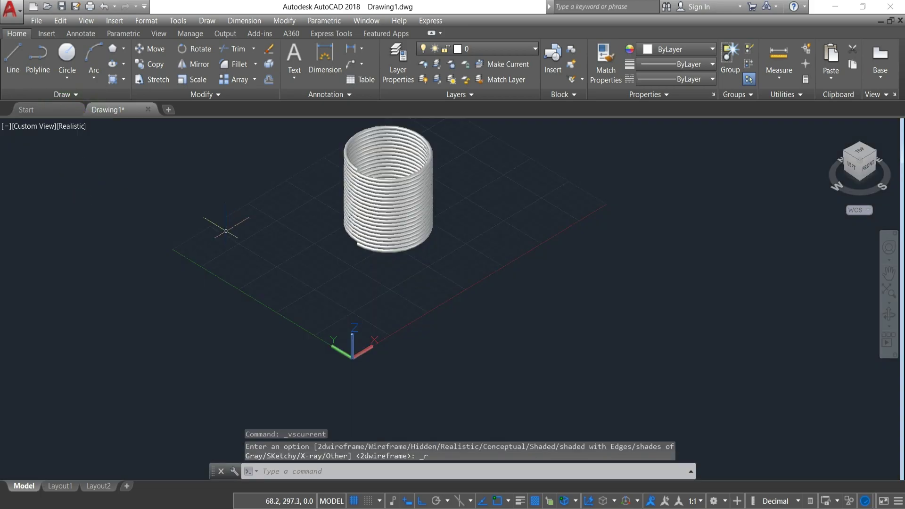
scroll(394, 169, "up", 4)
scroll(365, 264, "down", 3)
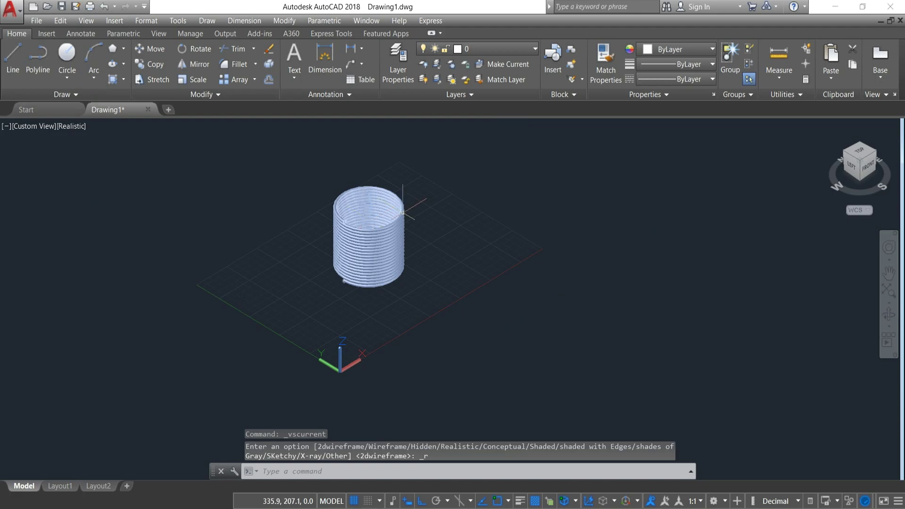
scroll(369, 252, "up", 6)
scroll(367, 255, "down", 2)
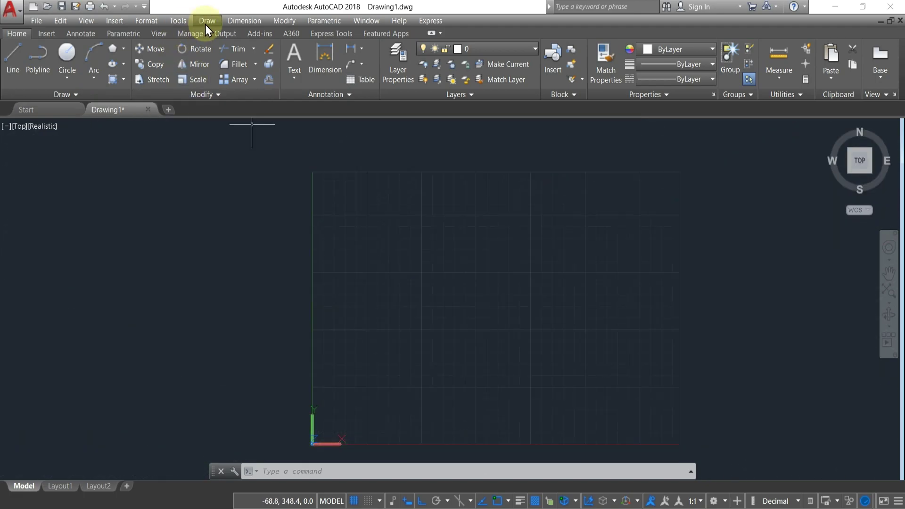
- Start the Donut tool with inside diameter 20 and outside diameter 50
left_click(206, 21)
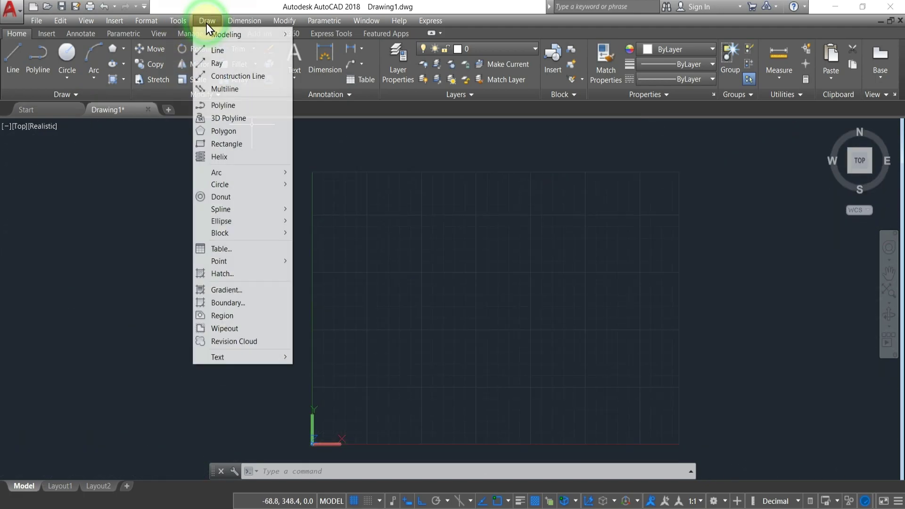
left_click(233, 197)
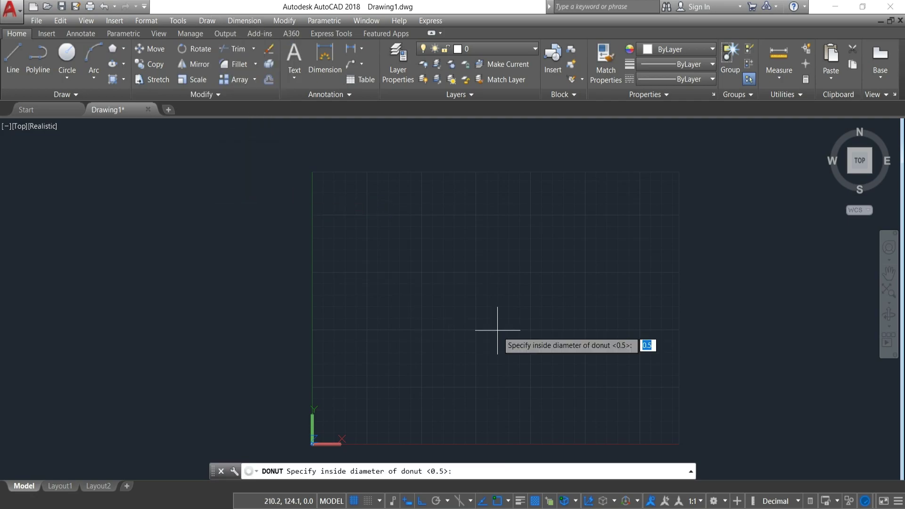
type("20")
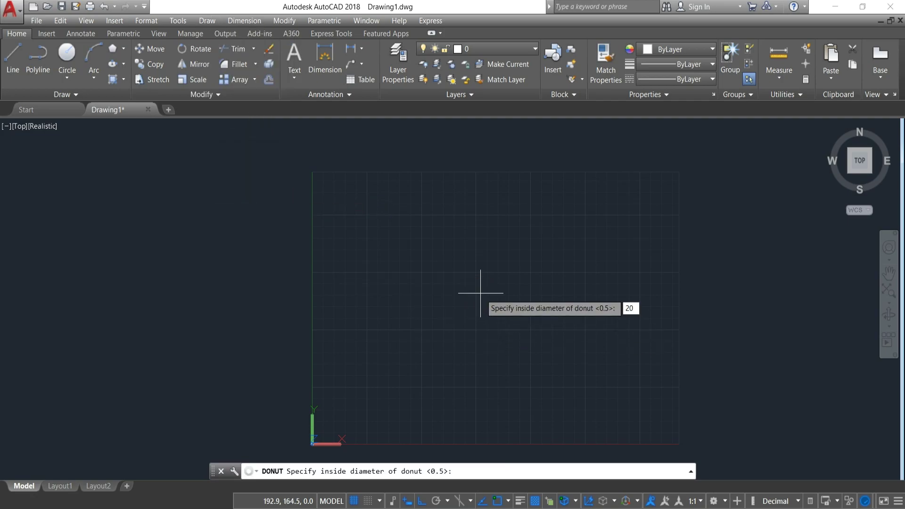
key("Return")
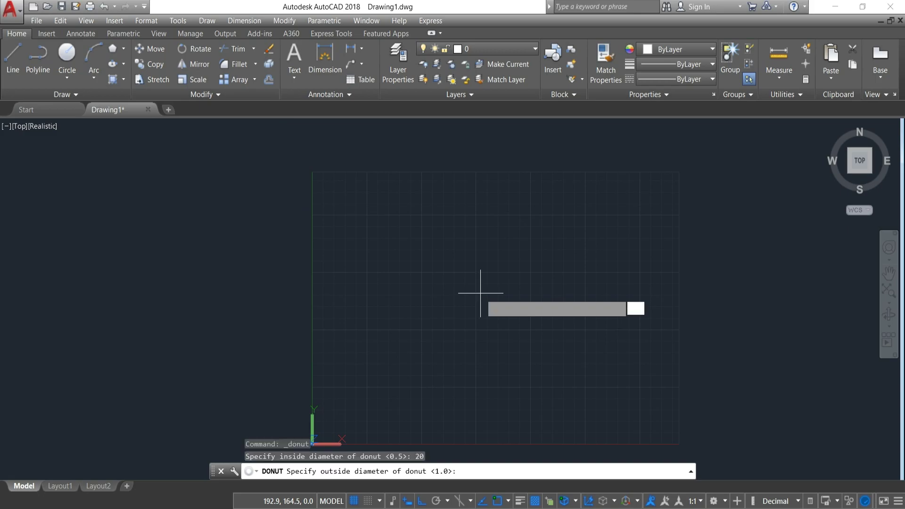
type("50")
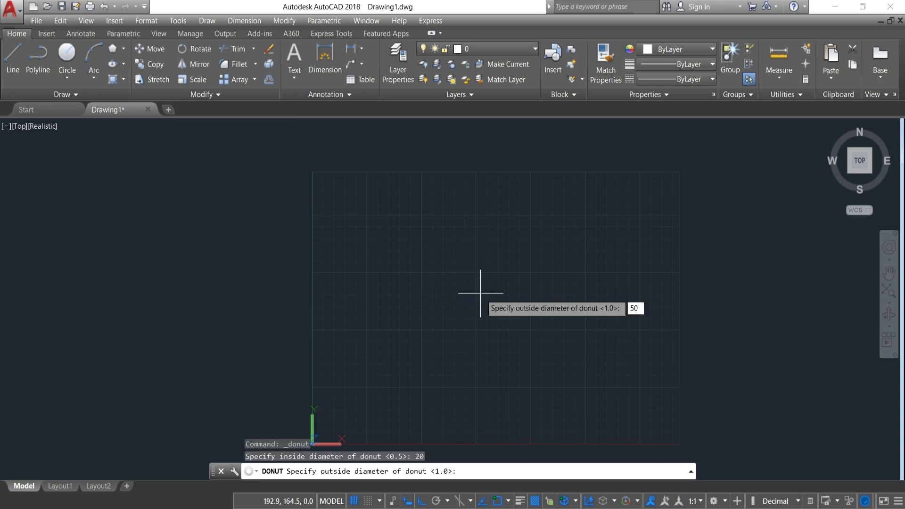
key("Return")
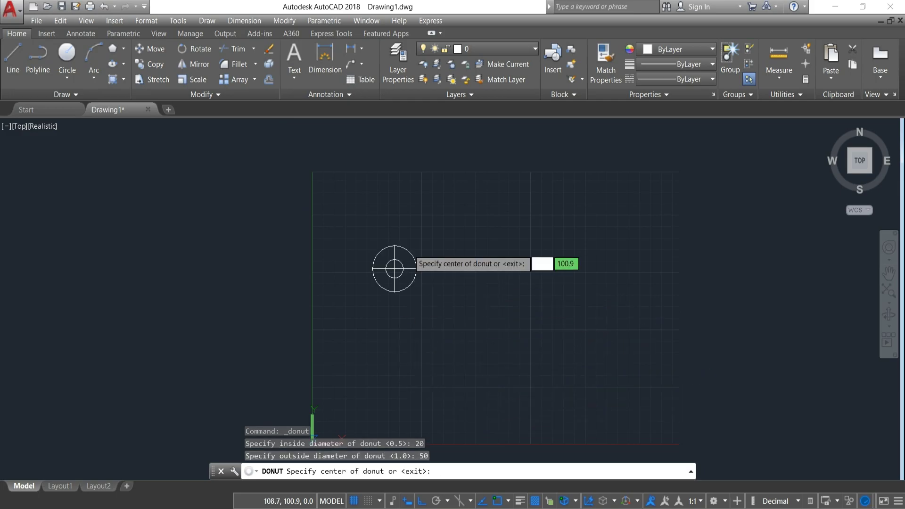
- Place donuts at points scattered across the grid, then end the command
left_click(377, 333)
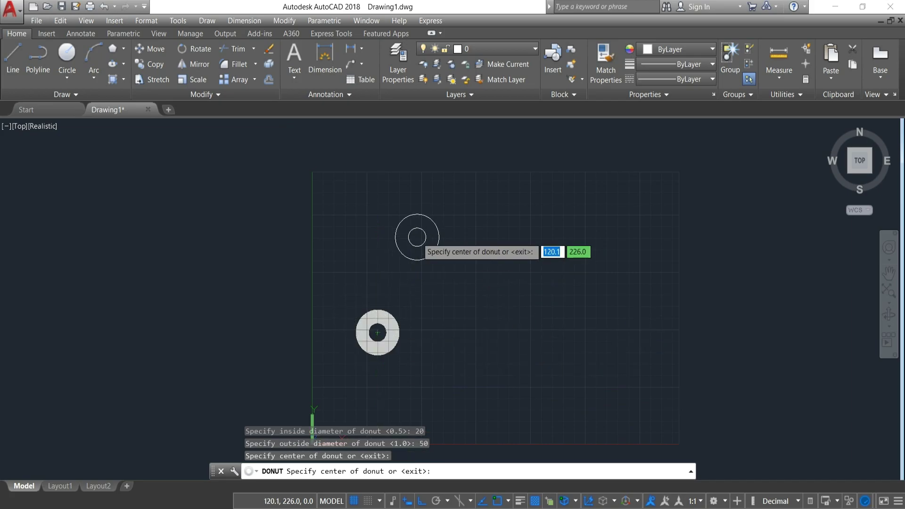
left_click(417, 237)
left_click(517, 260)
left_click(571, 312)
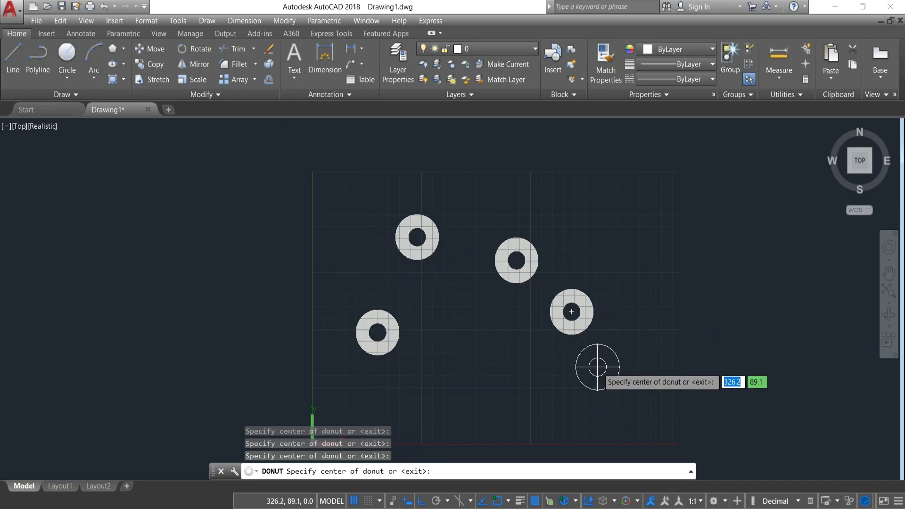
left_click(598, 368)
left_click(474, 401)
left_click(473, 326)
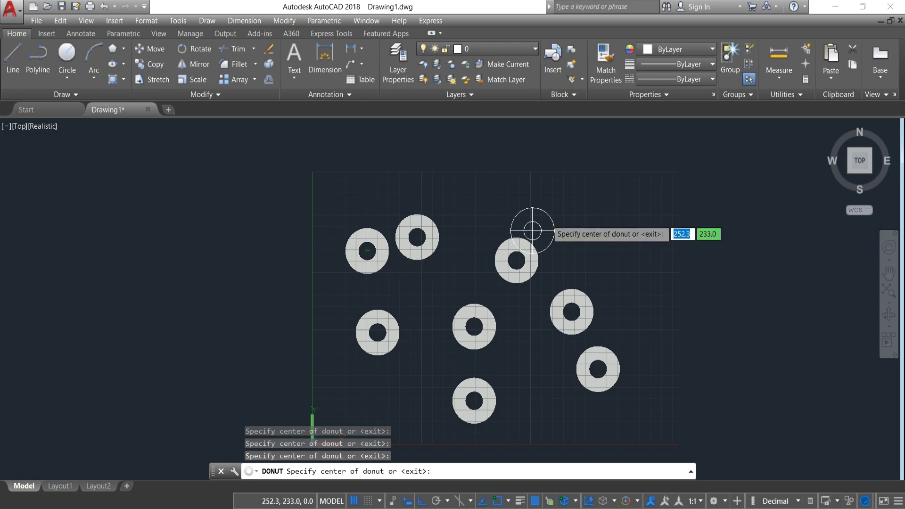
left_click(539, 191)
left_click(599, 224)
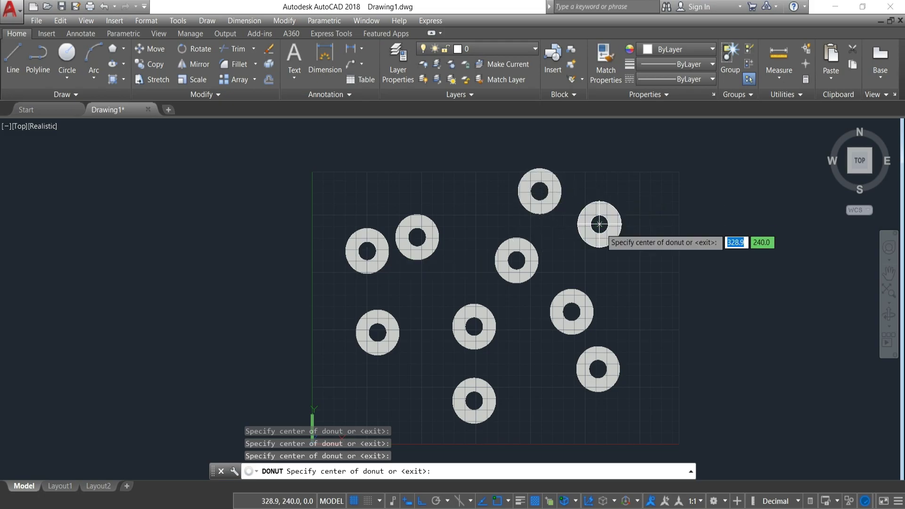
left_click(634, 290)
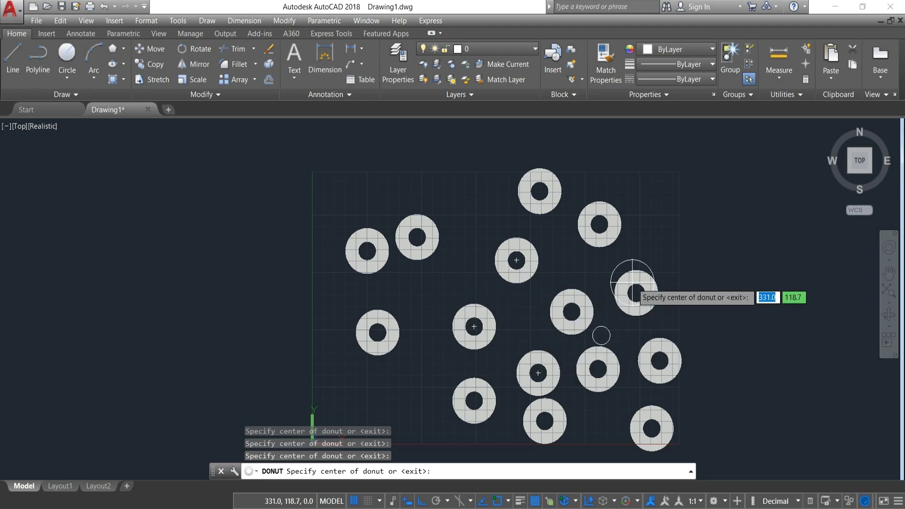
key("Escape")
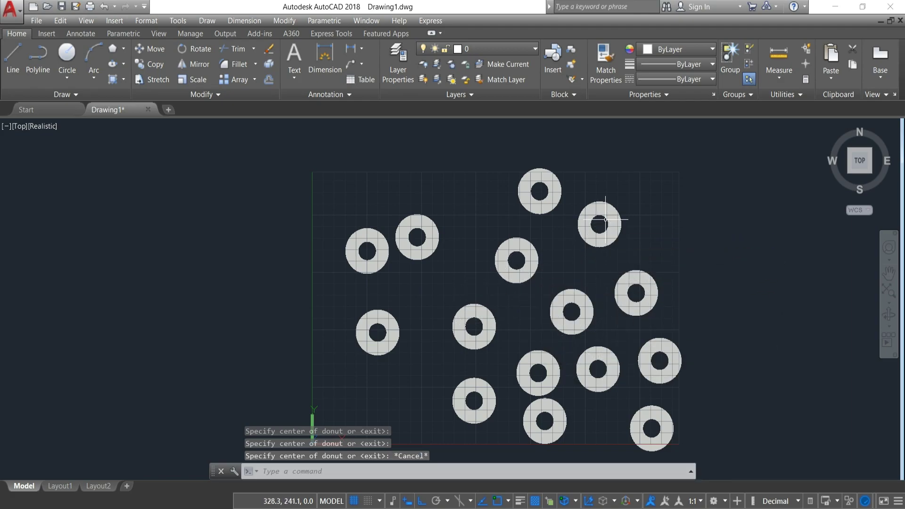
- Clear the stray selections and draw a rectangle from the Draw menu on the grid
left_click(628, 244)
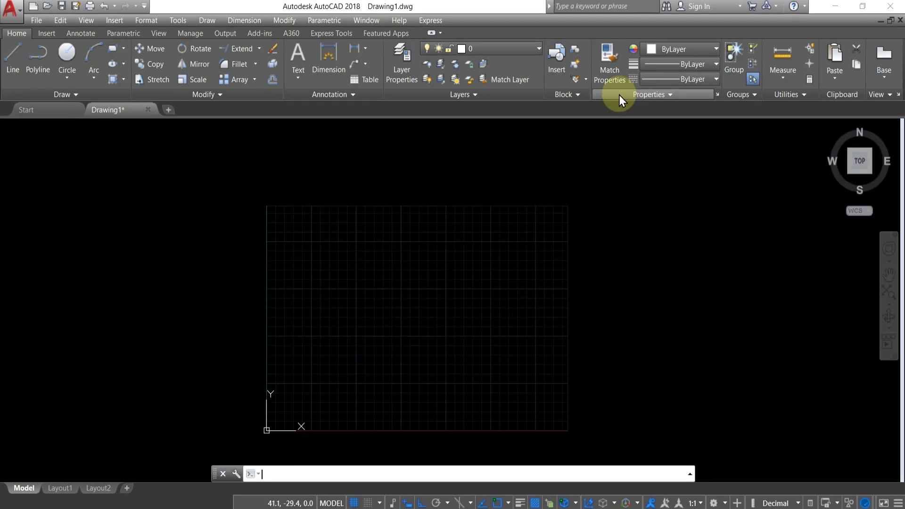
left_click(207, 21)
left_click(235, 316)
left_click(353, 272)
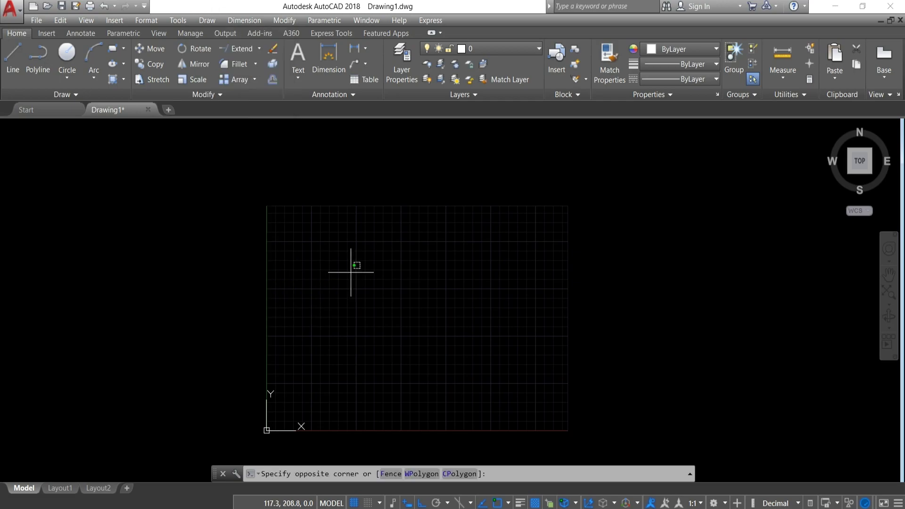
left_click(348, 239)
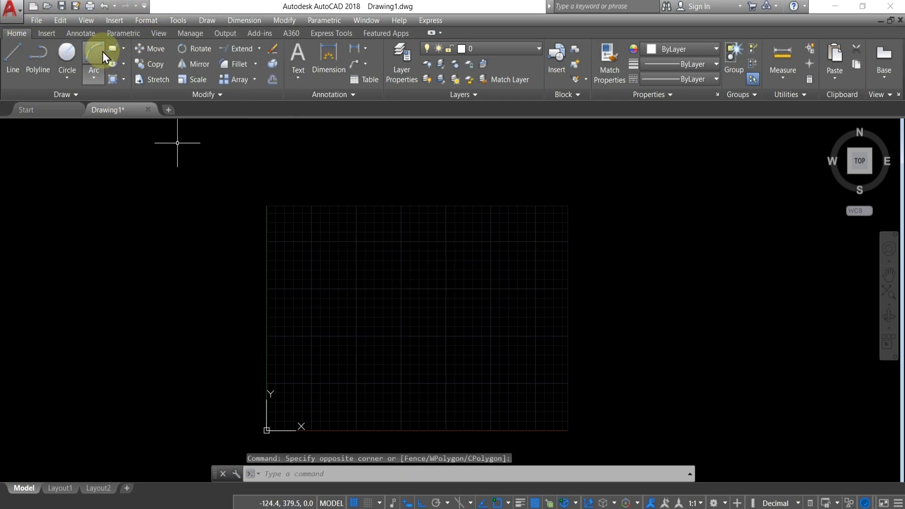
left_click(123, 48)
left_click(125, 70)
left_click(326, 262)
- Select the rectangle and stretch its top-right corner up to the grid top
left_click(481, 332)
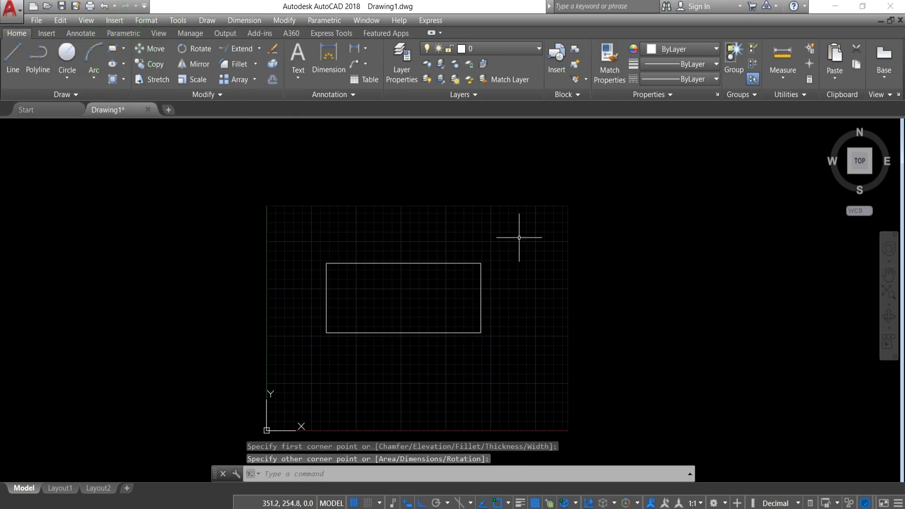
left_click(529, 235)
left_click(297, 352)
left_click(480, 263)
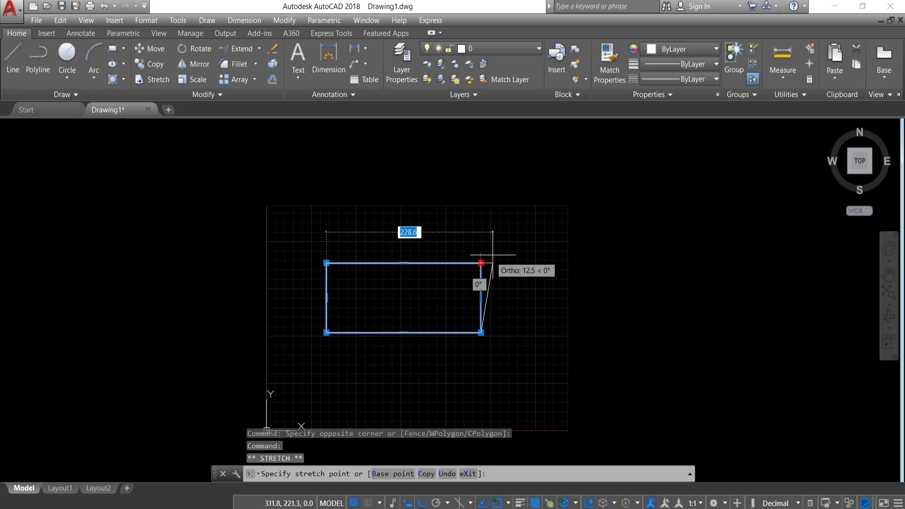
left_click(536, 203)
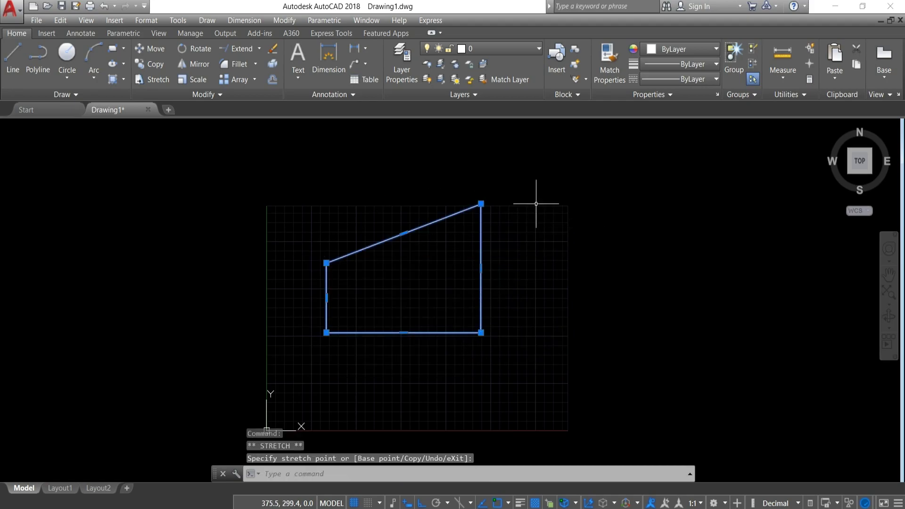
- Push the bottom-right corner further right, shift the top corner right, then undo that last move
left_click(481, 332)
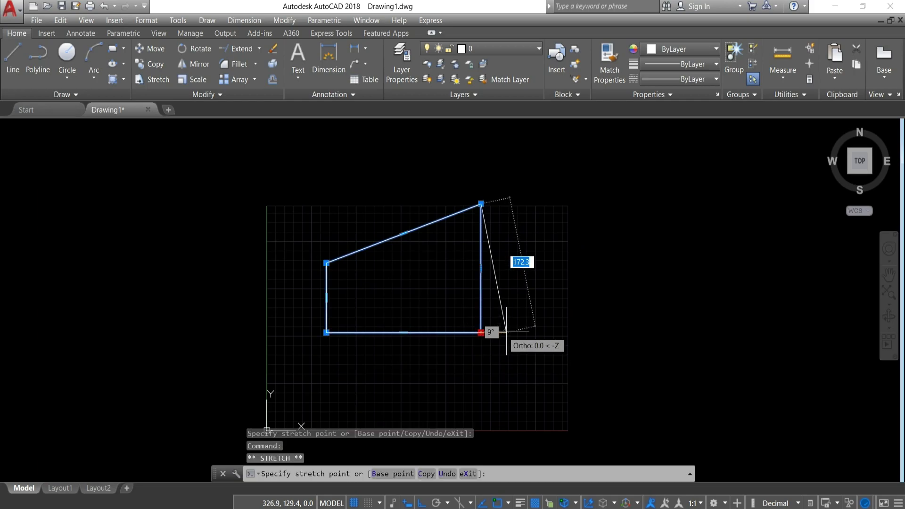
left_click(614, 299)
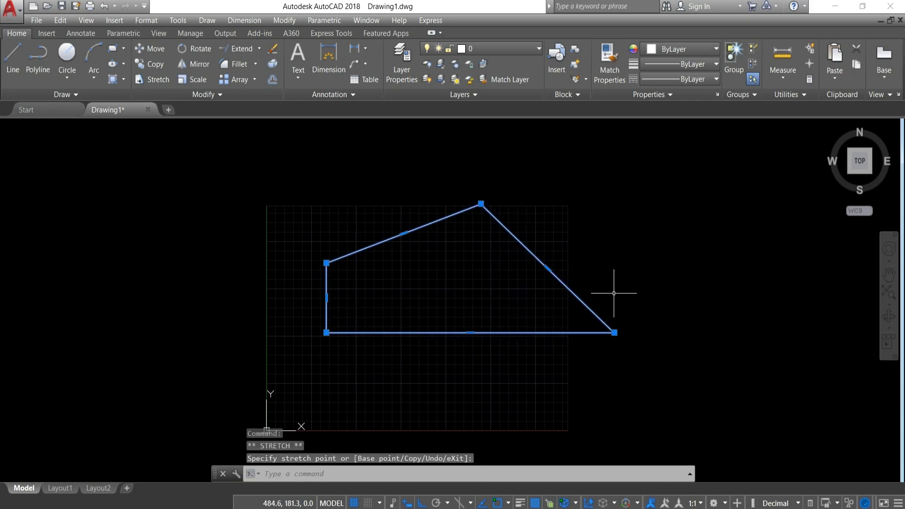
left_click(481, 203)
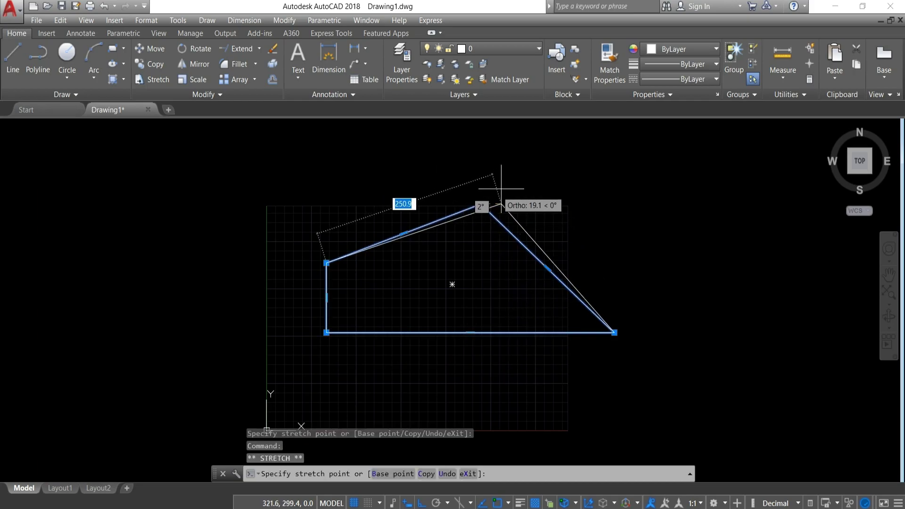
left_click(600, 177)
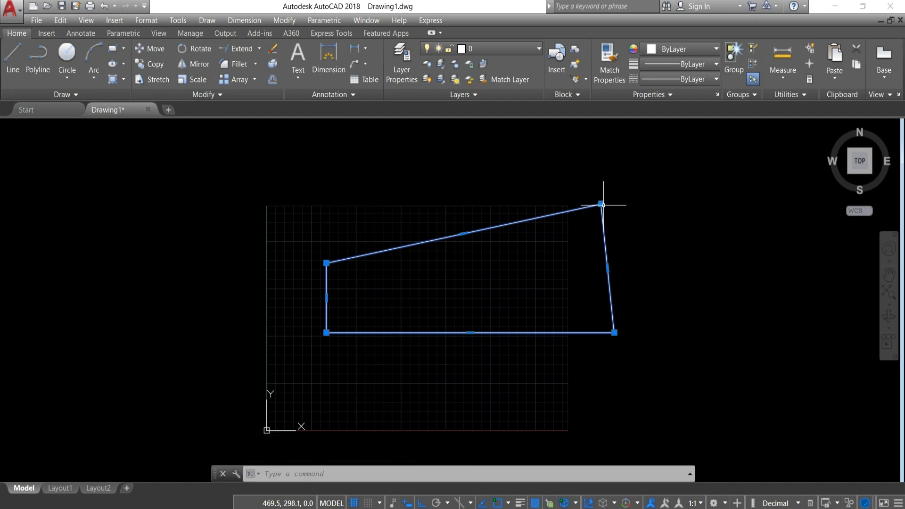
left_click(104, 6)
- Undo back to the plain rectangle, convert it into a region, and grab its top-right corner grip
left_click(105, 6)
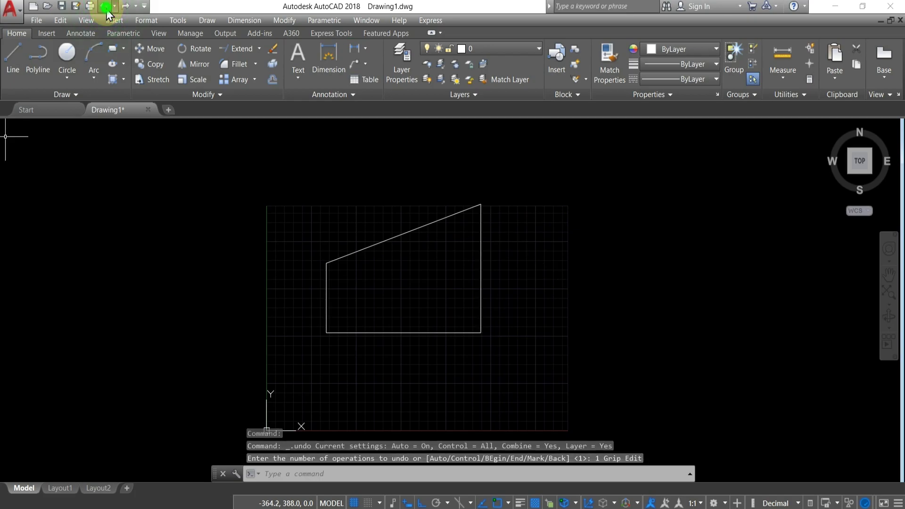
left_click(105, 6)
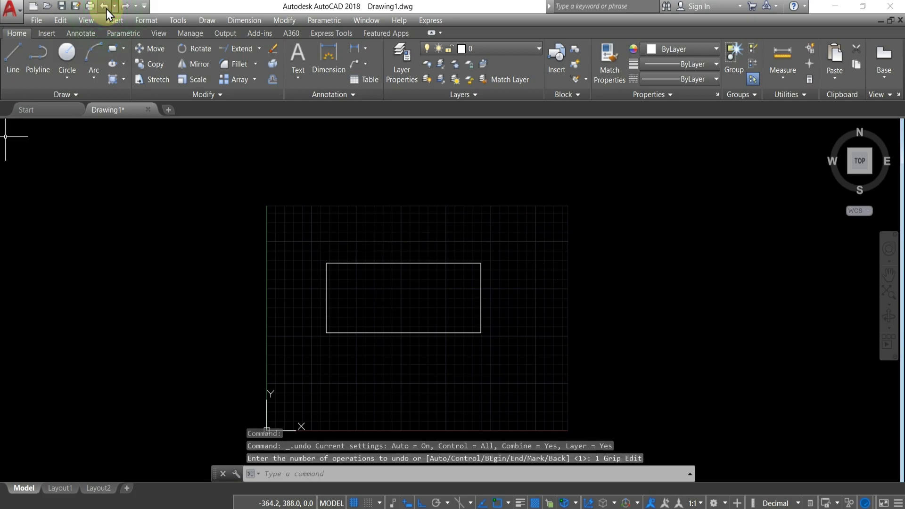
left_click(202, 21)
left_click(238, 317)
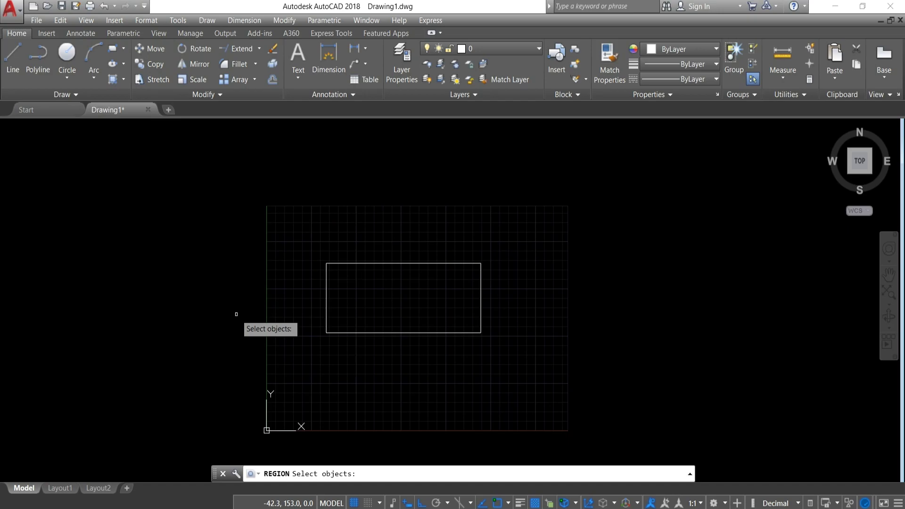
left_click(505, 213)
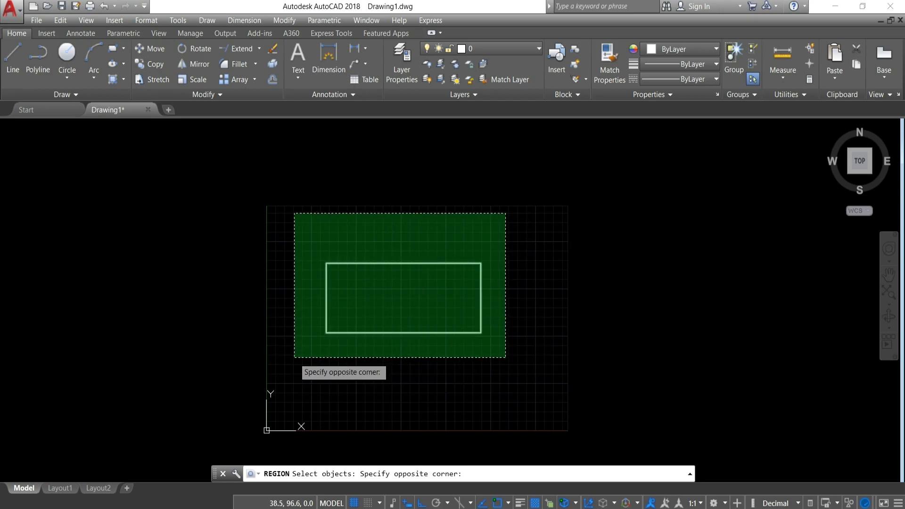
left_click(294, 357)
key("Return")
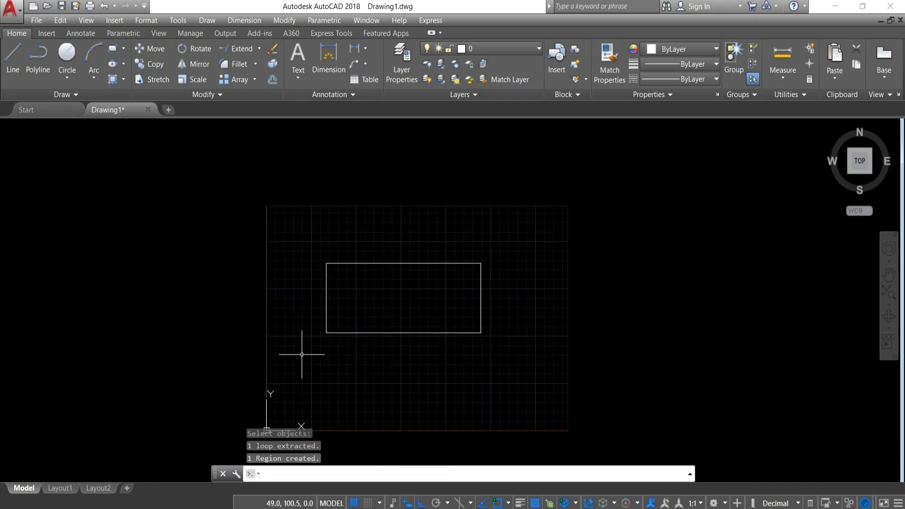
left_click(478, 264)
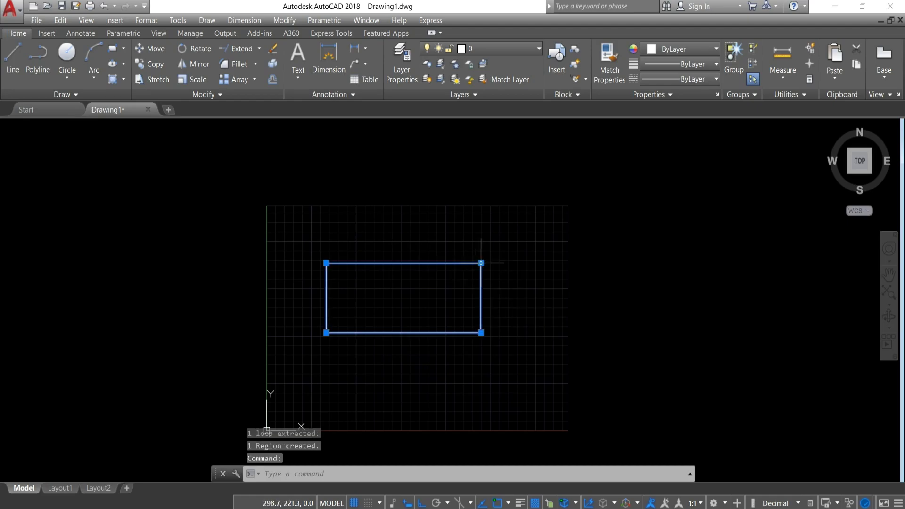
left_click(481, 263)
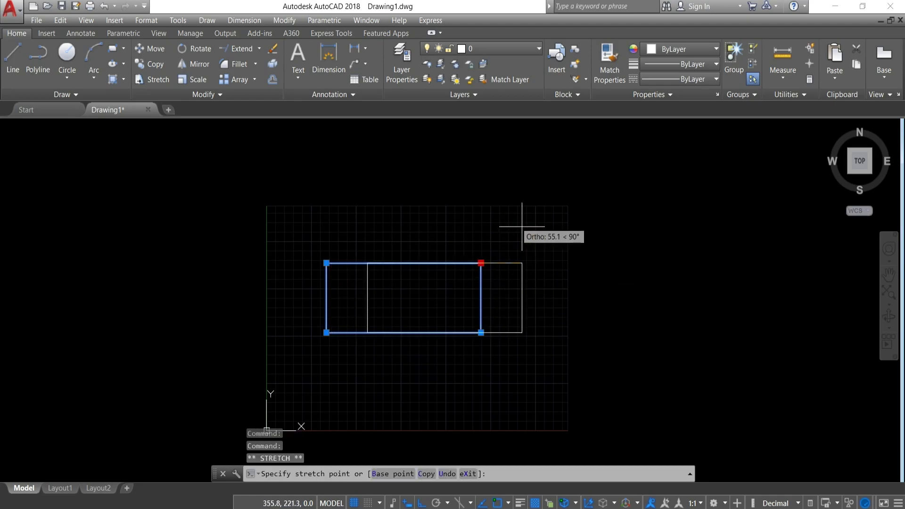